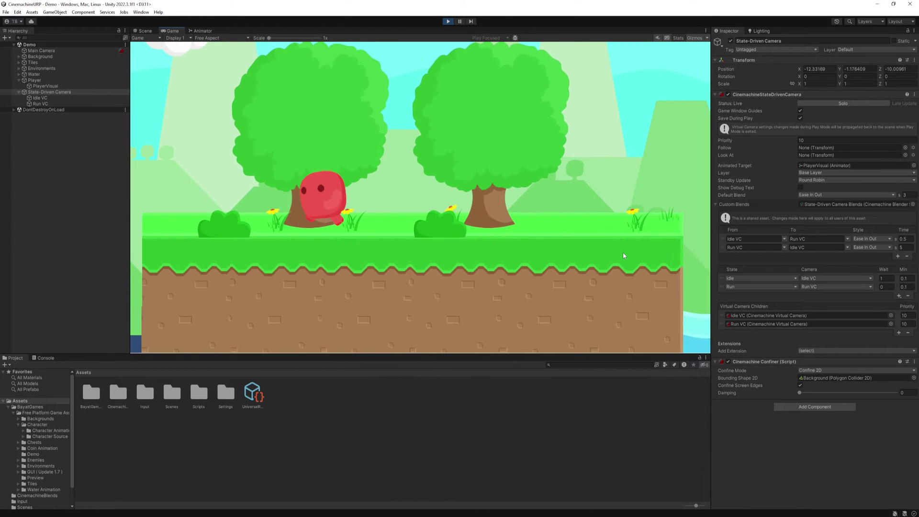
Run the red player right, left, jump, then left again to watch the idle/run camera blends
key(Right)
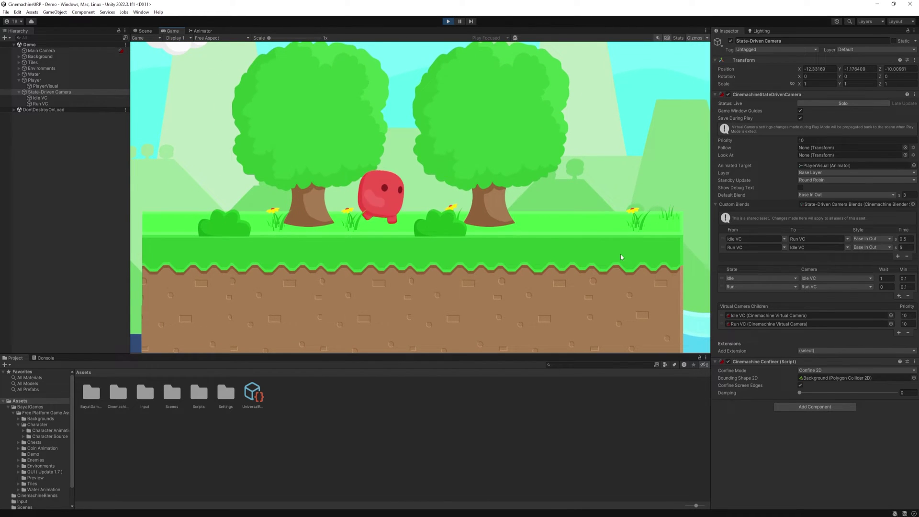
key(Left)
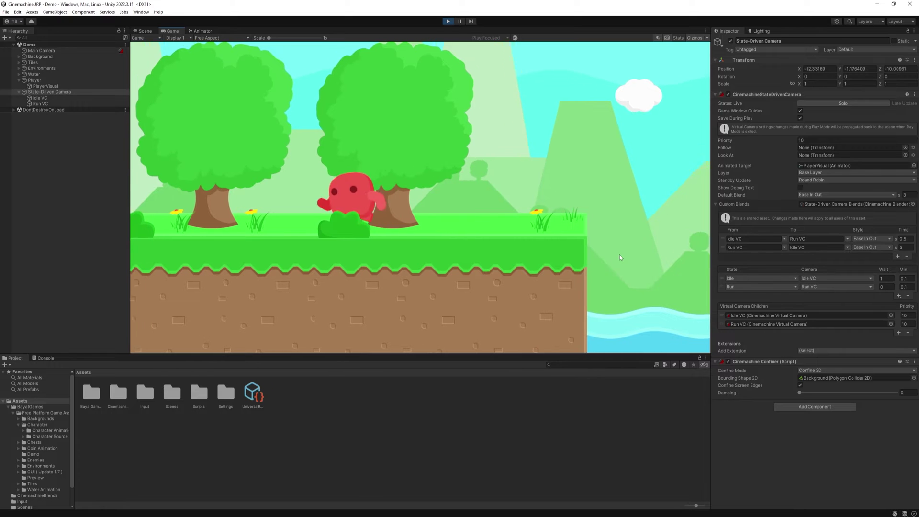
key(space)
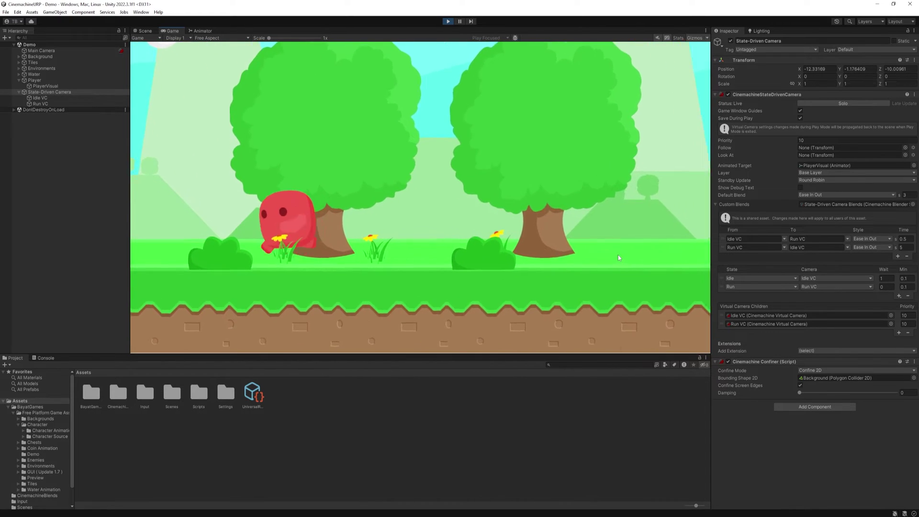
key(Left)
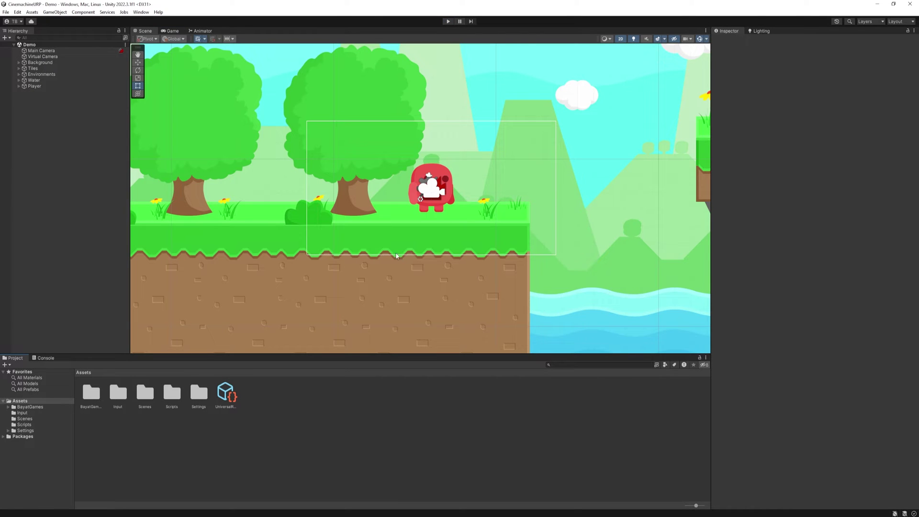
Create a Cinemachine State-Driven Camera in the Hierarchy
right_click(18, 133)
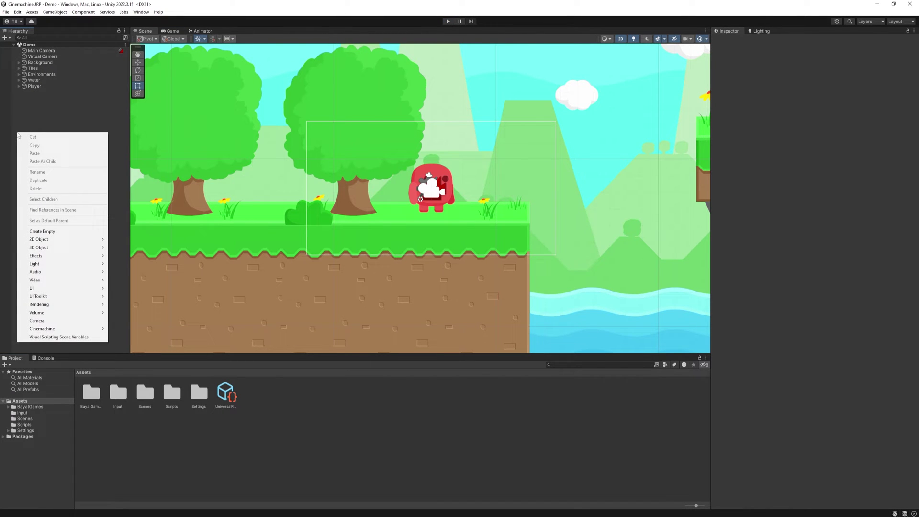
mouse_move(63, 330)
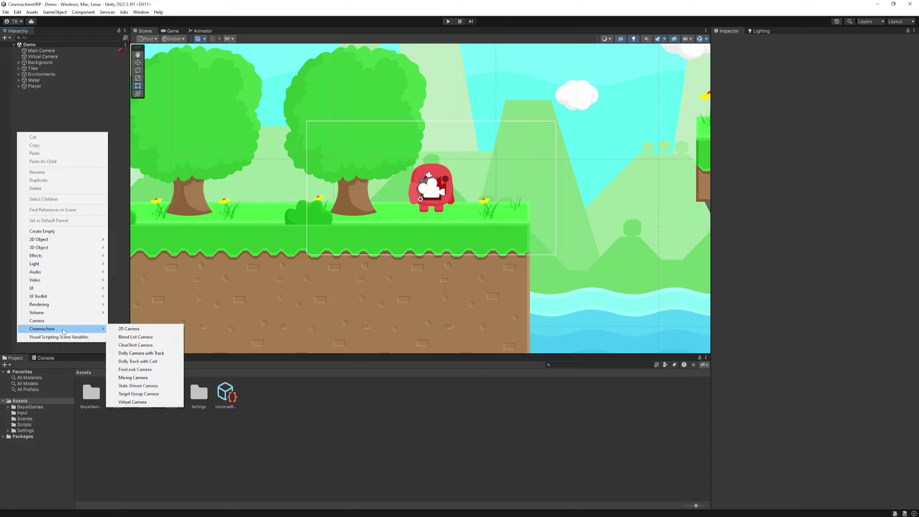
click(137, 385)
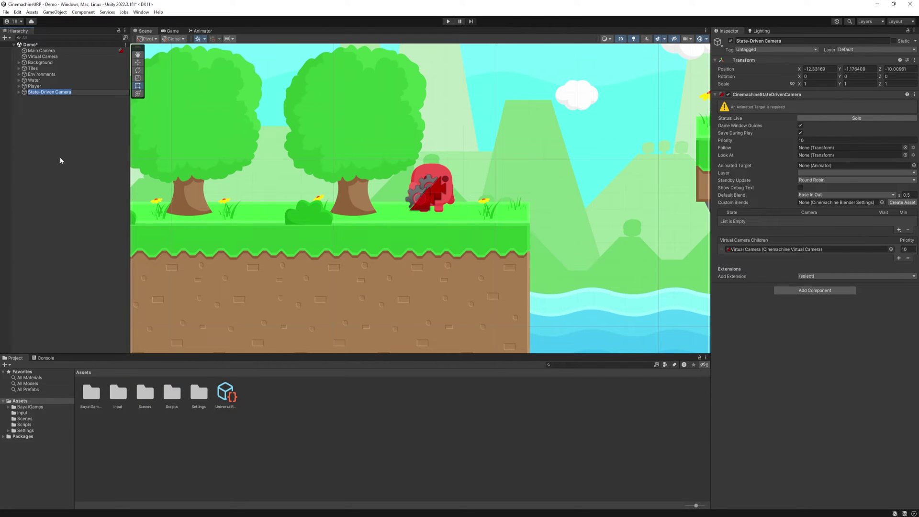
click(62, 139)
Delete the State-Driven Camera's auto-created child and nest the existing Virtual Camera under it
click(40, 91)
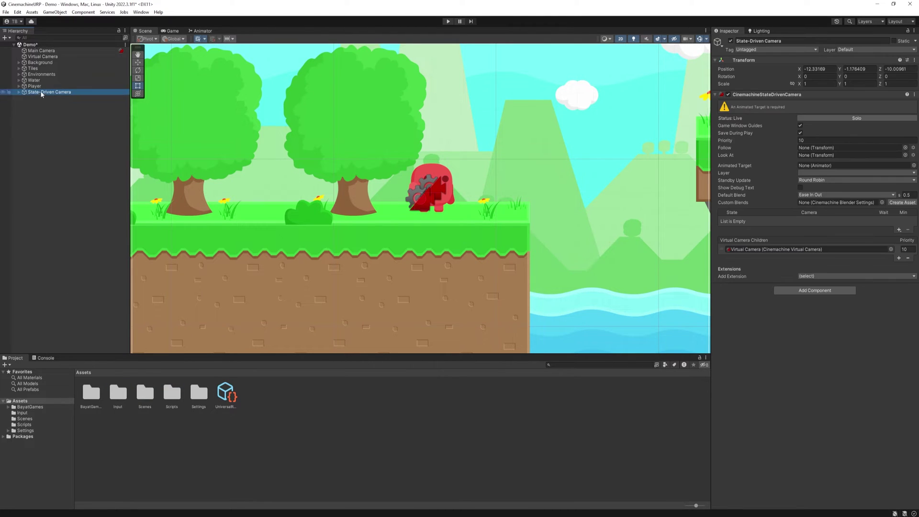
click(19, 92)
click(42, 98)
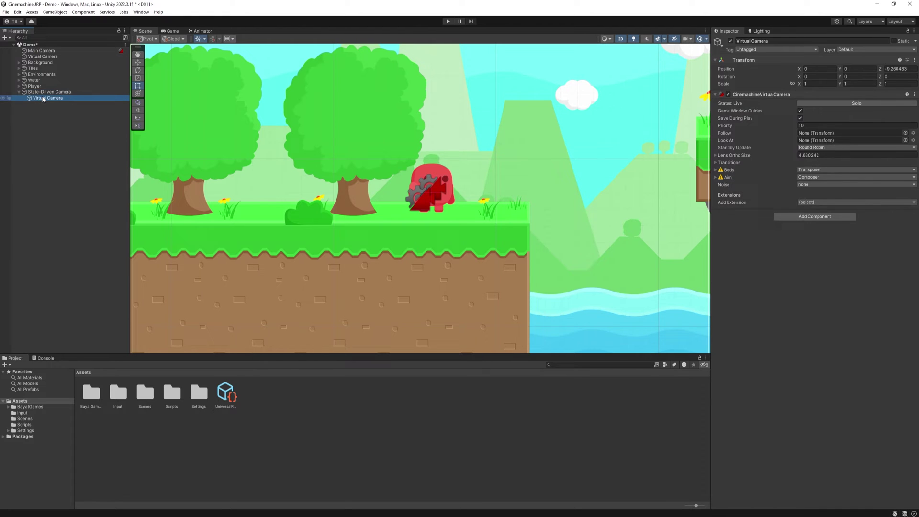
key(Delete)
drag(47, 57, 47, 94)
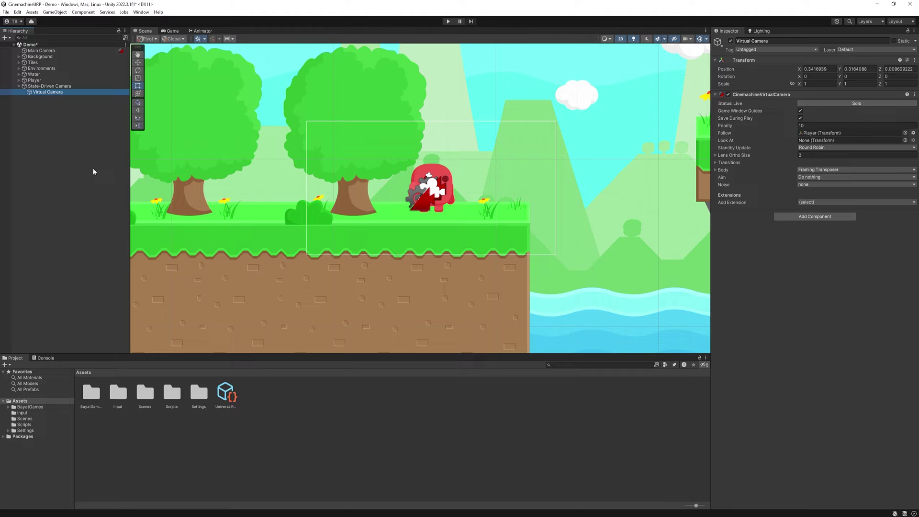
click(49, 86)
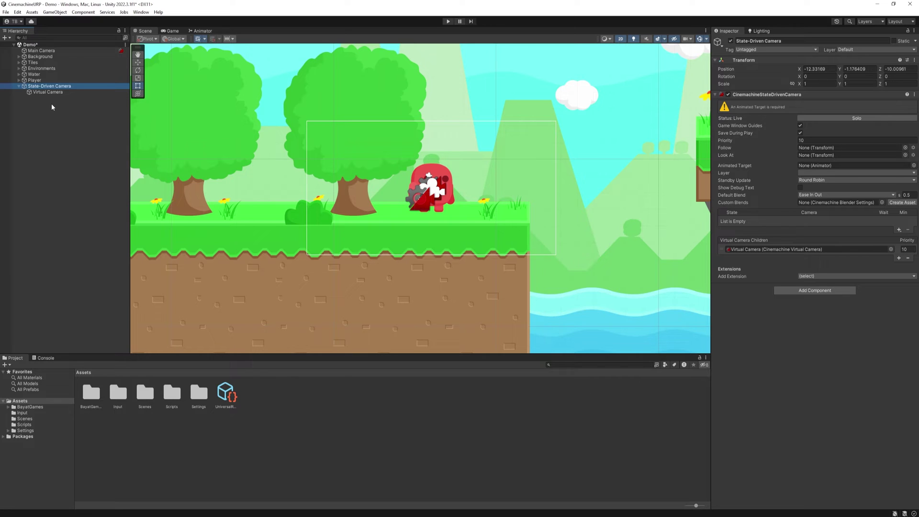
Duplicate the child Virtual Camera and name the copies 'Run VC' and 'Idle VC'
click(56, 92)
key(ctrl+d)
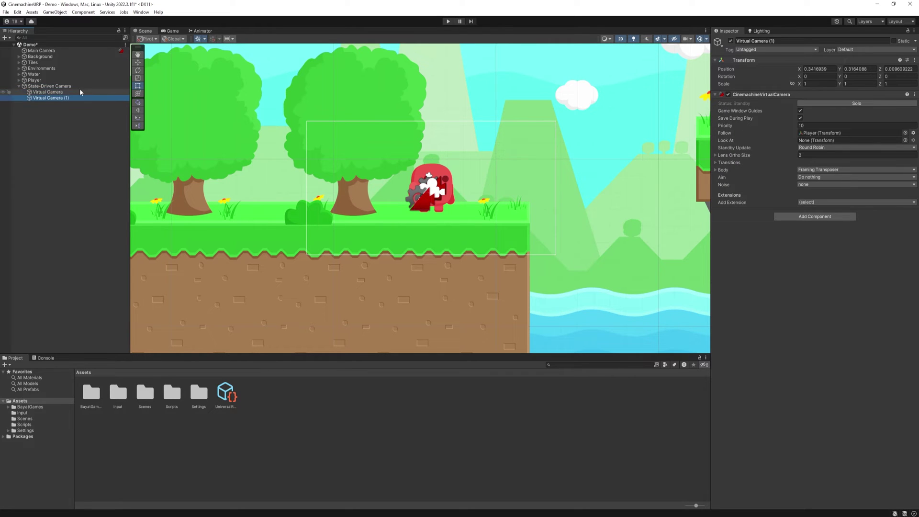
click(70, 98)
text(R)
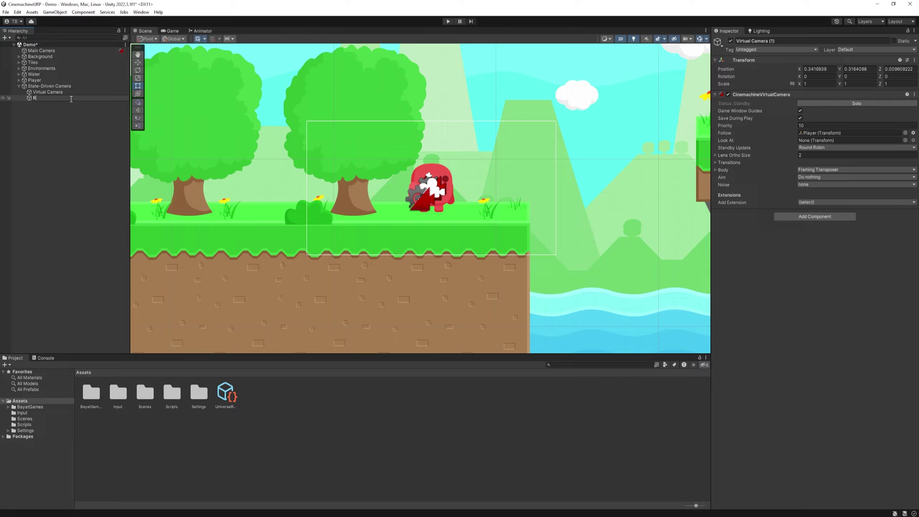
text(un VC)
key(Return)
click(66, 91)
click(67, 91)
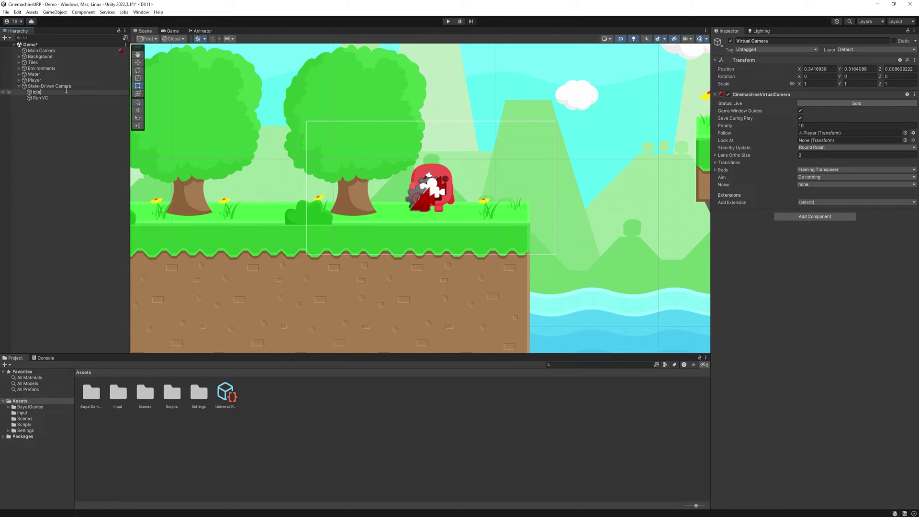
text(Idle VC)
key(Return)
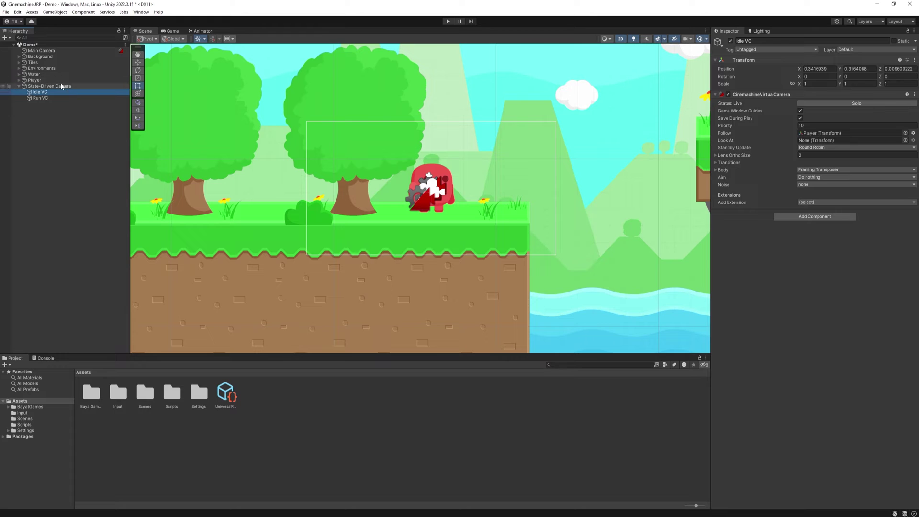
Solo Run VC, preview it in the Game view, and open its Framing Transposer settings
click(41, 98)
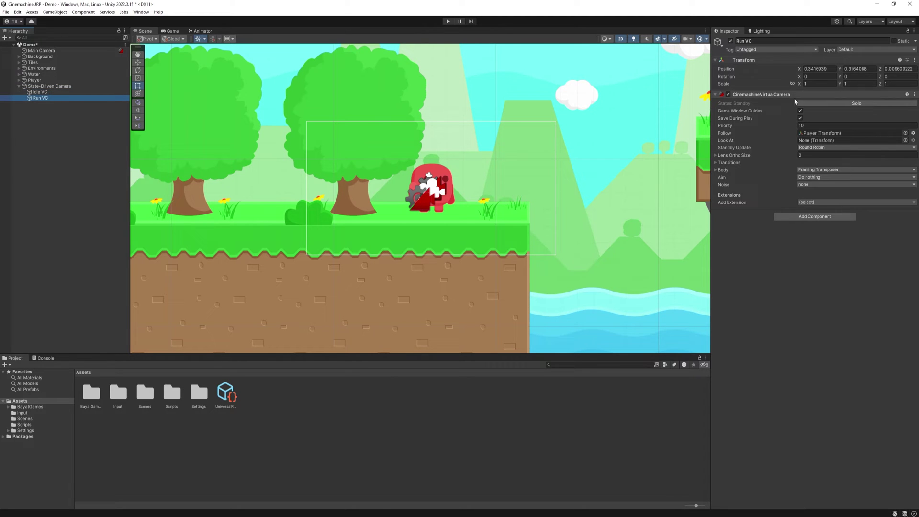
click(829, 105)
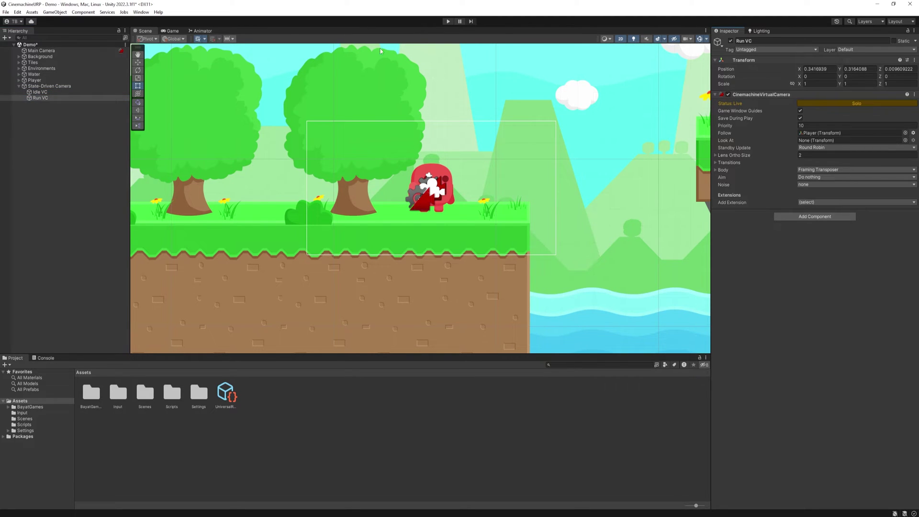
click(172, 30)
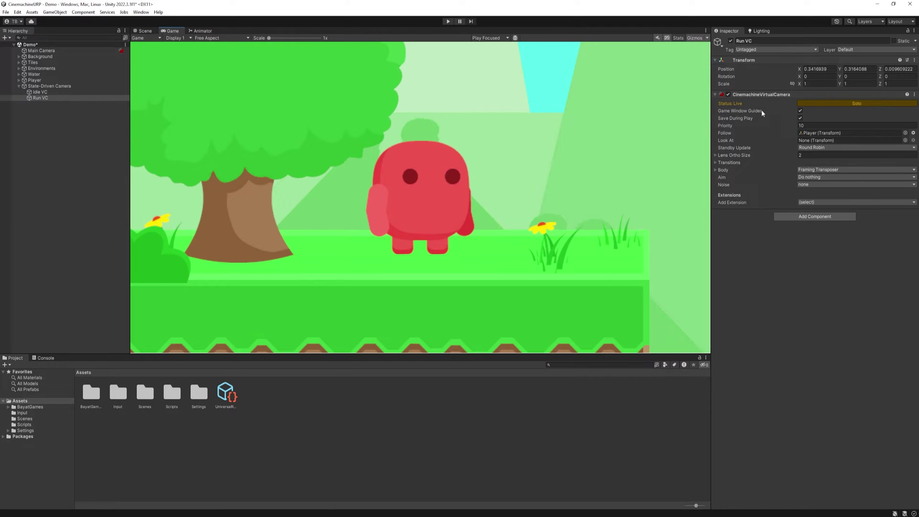
click(716, 170)
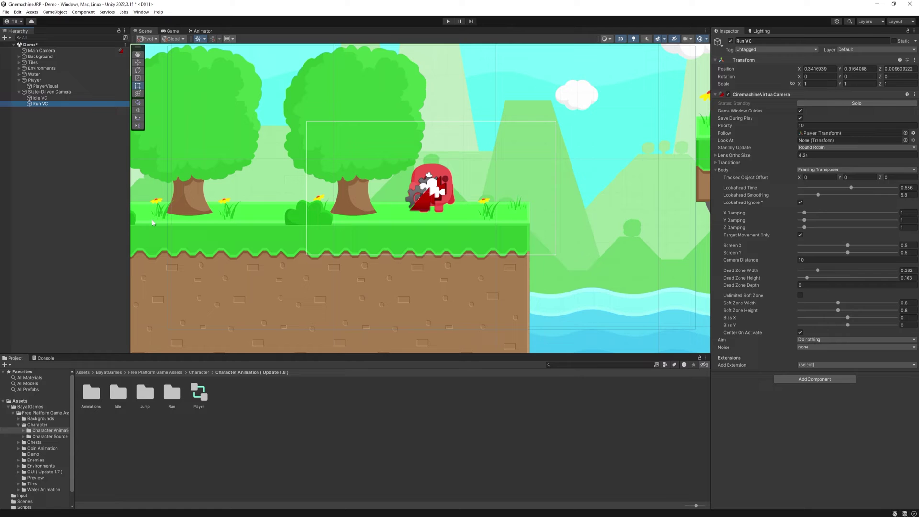
Check PlayerVisual's animator states and set PlayerVisual as the State-Driven Camera's animated target
click(52, 87)
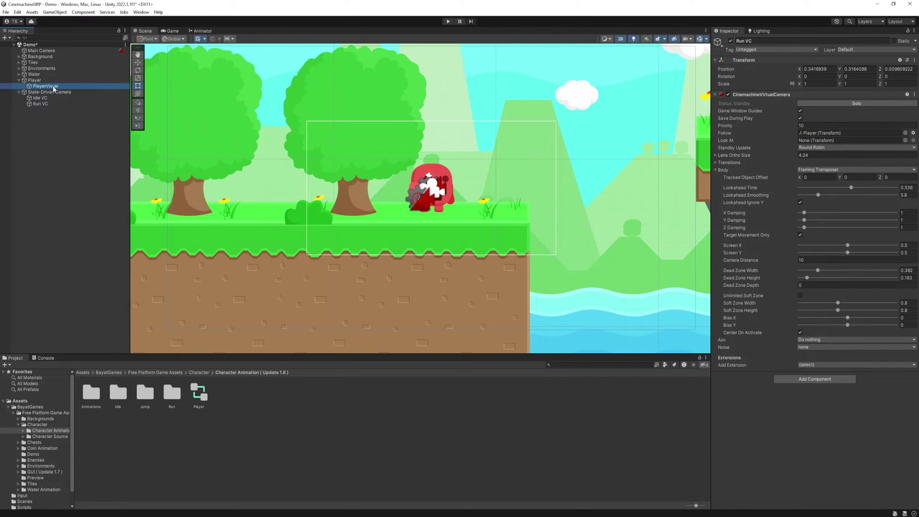
click(203, 30)
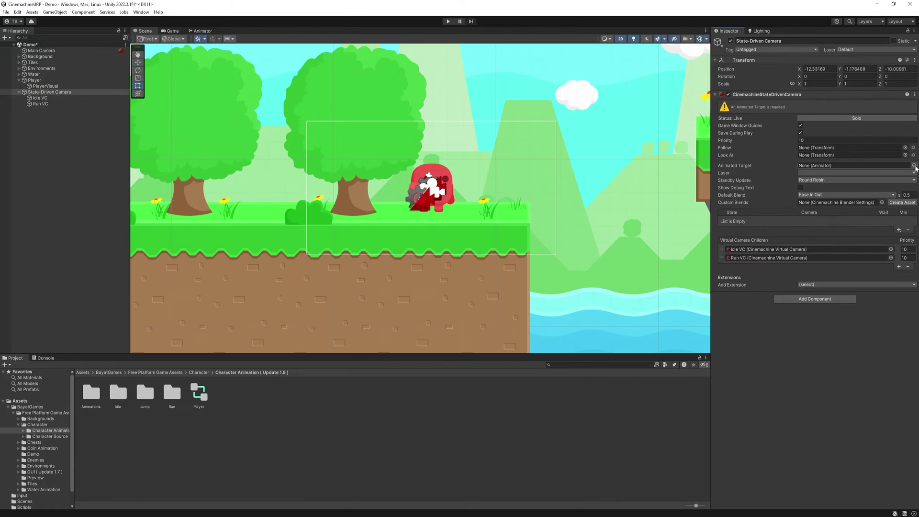
click(913, 155)
double_click(732, 208)
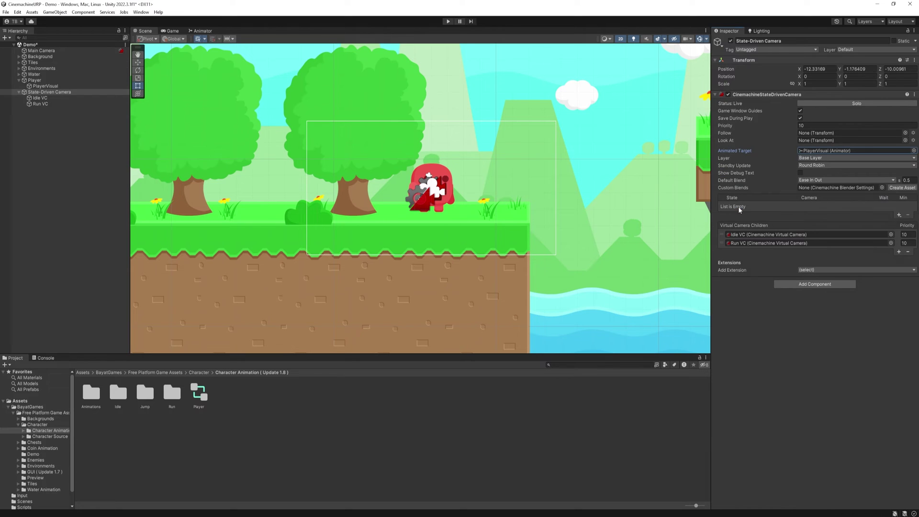
Add two state mapping rows, assigned to the Idle and Run animation states
click(899, 215)
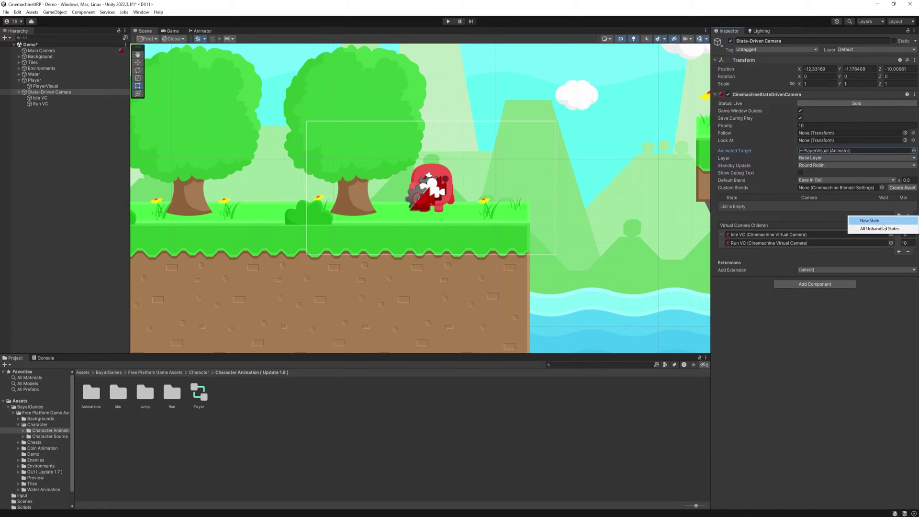
click(881, 221)
click(899, 215)
click(869, 228)
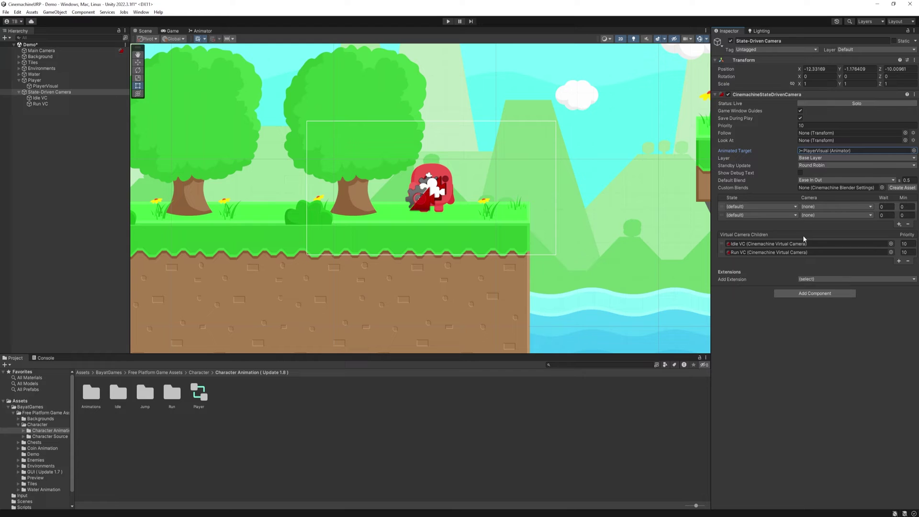
click(769, 206)
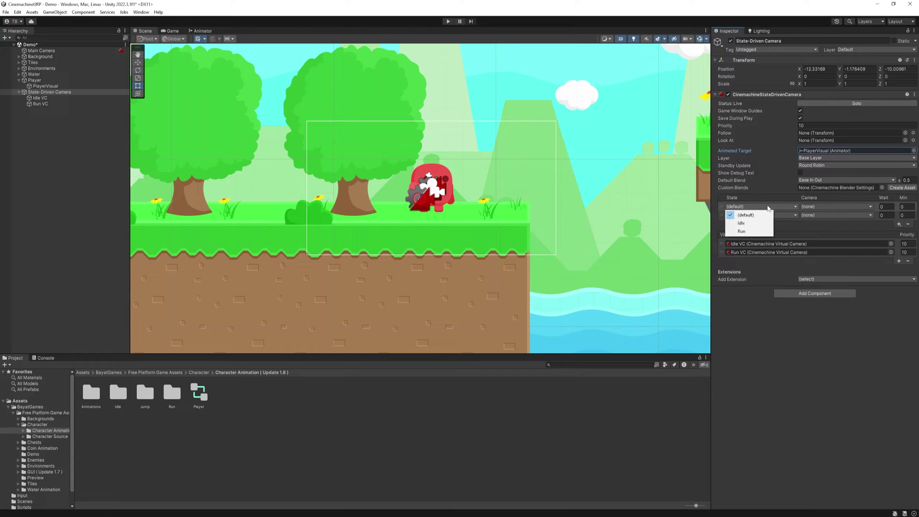
click(750, 224)
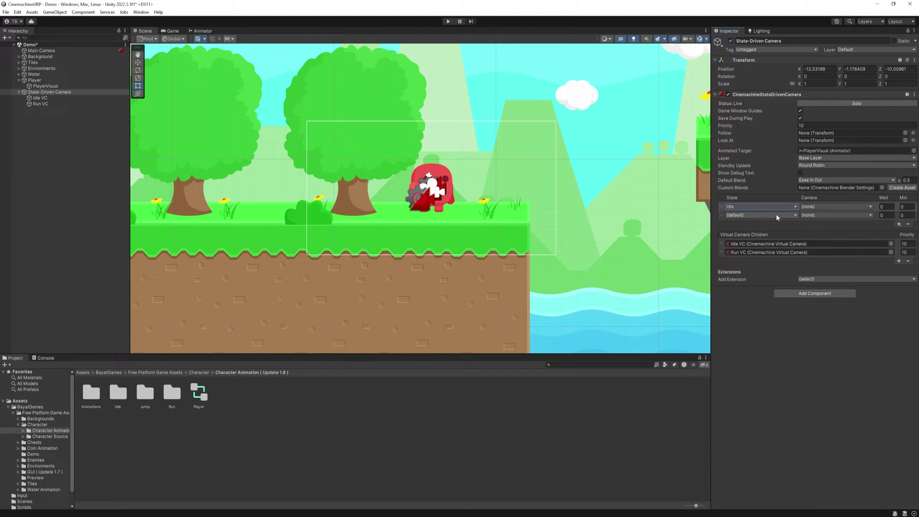
click(776, 215)
click(746, 241)
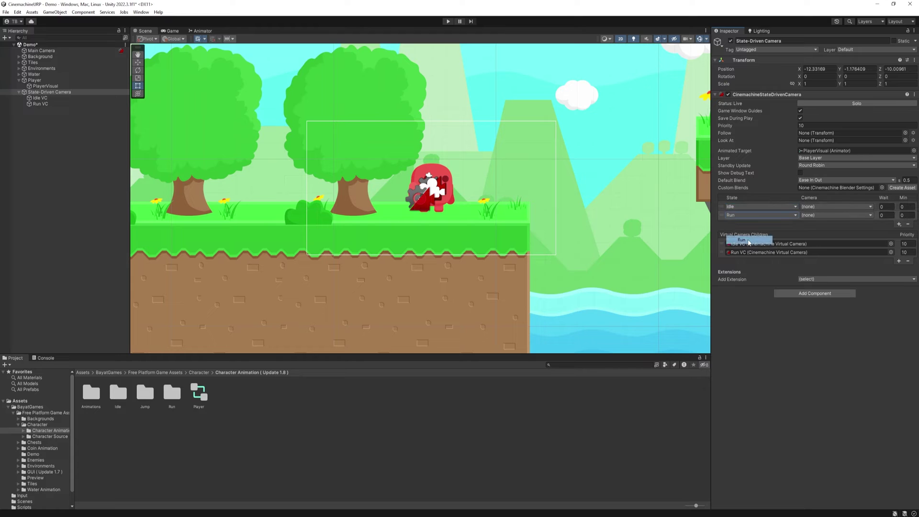
Assign Idle VC to the Idle state and Run VC to the Run state
click(817, 207)
click(827, 223)
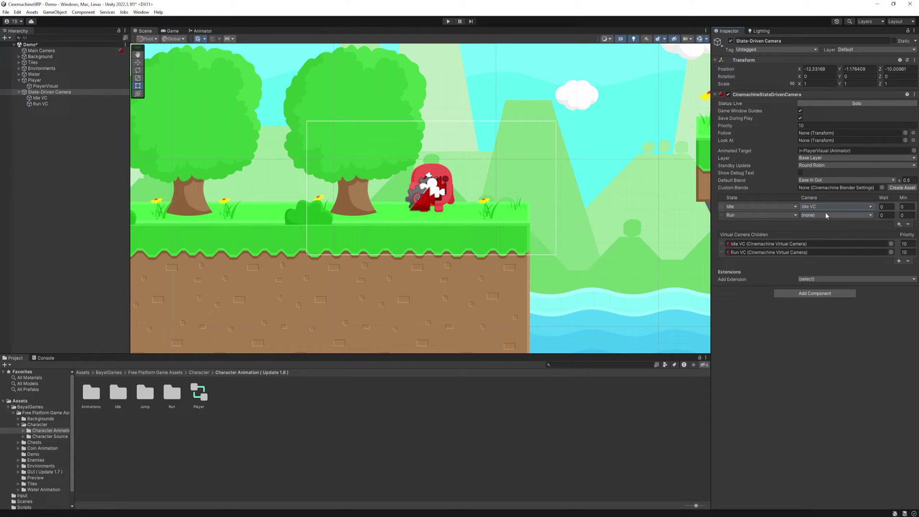
click(823, 216)
click(819, 240)
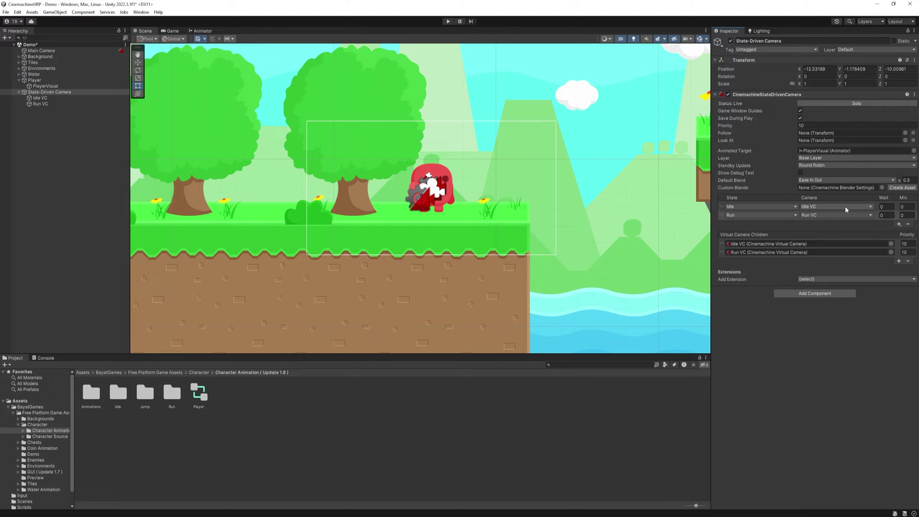
Play-test the 0.5-second default blend by running the character left, then stop
key(ctrl+p)
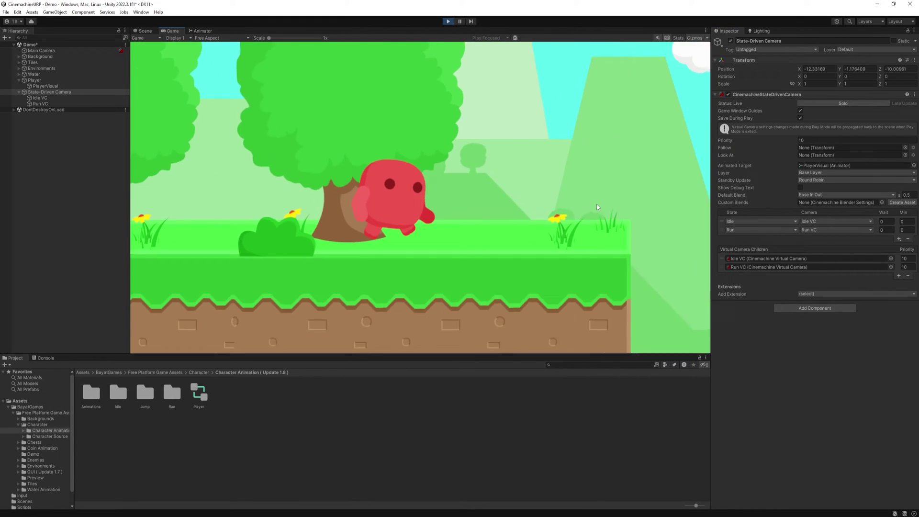
key(Left)
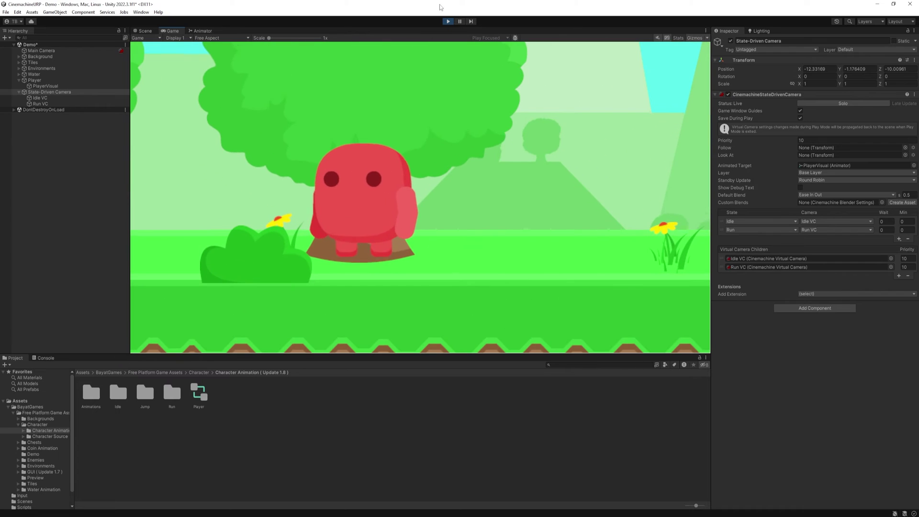
key(ctrl+p)
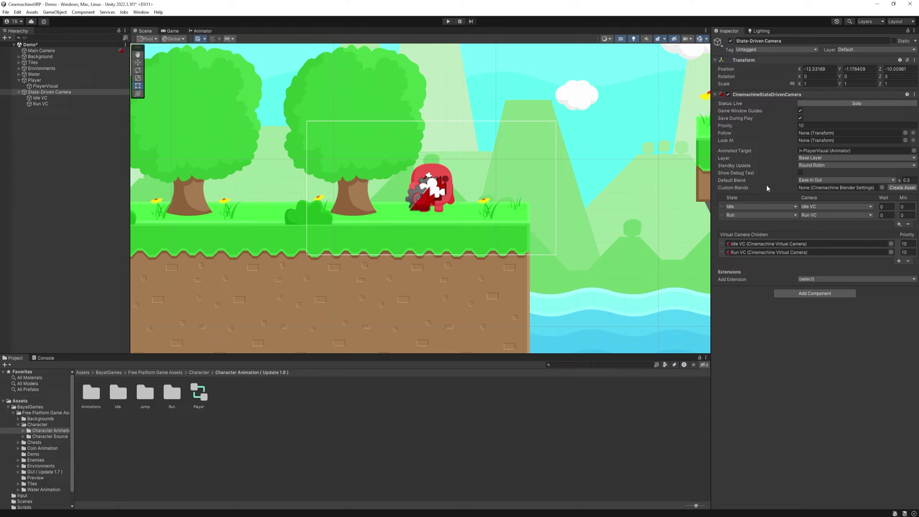
Set the Default Blend time to 3 and play-test running right and left
click(900, 180)
text(3)
click(448, 21)
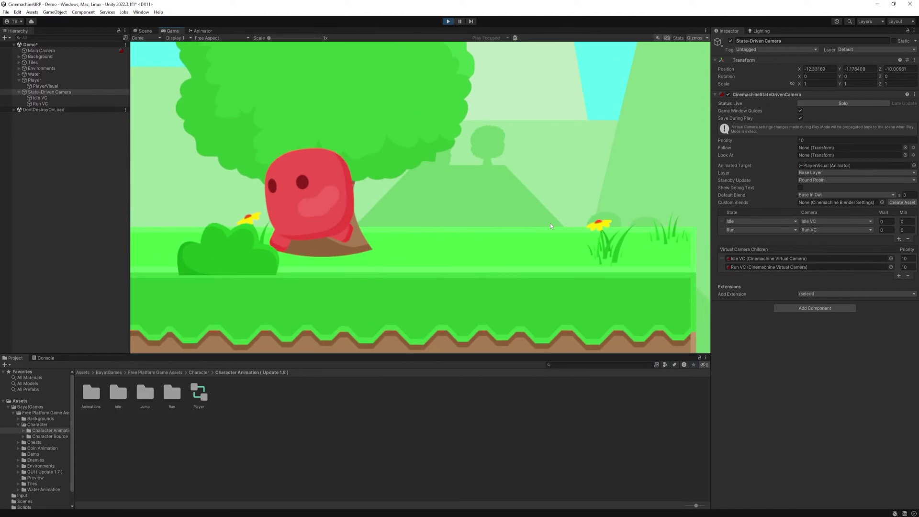
key(Right)
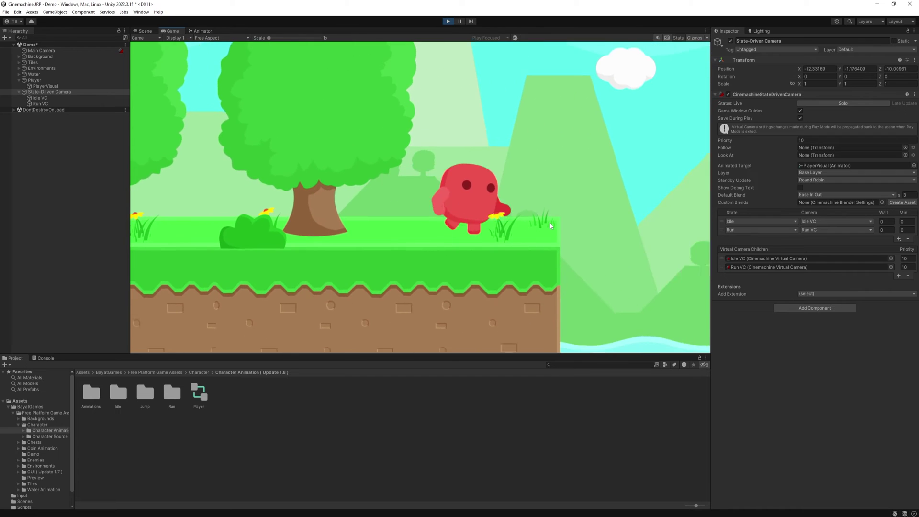
key(Left)
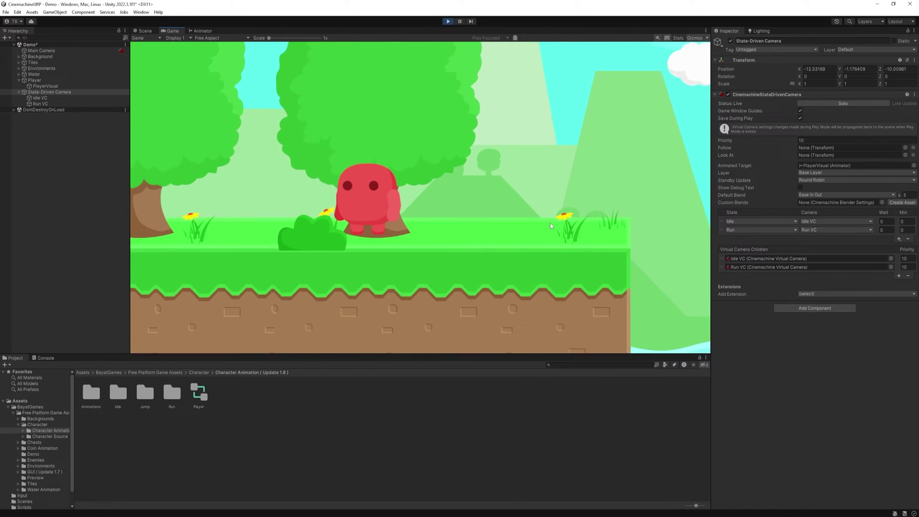
key(ctrl+p)
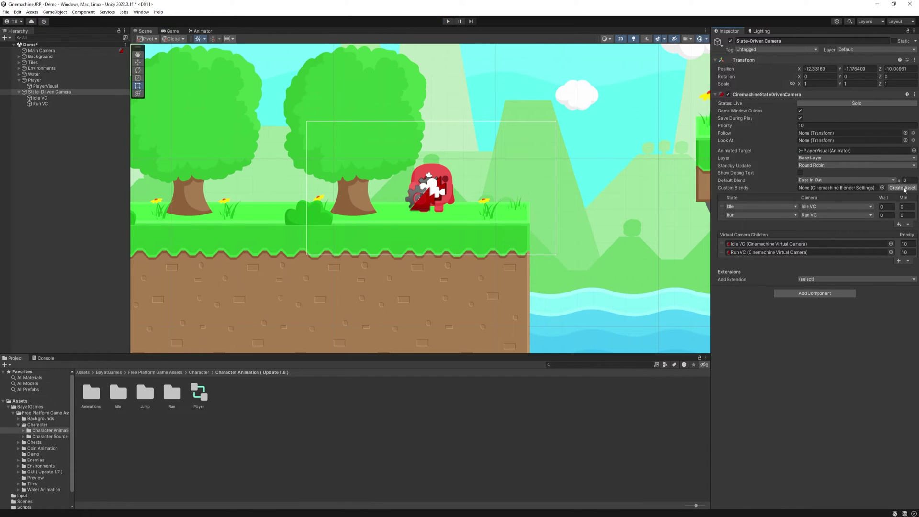
Save a new Custom Blends asset inside a newly created CinemachineBlends folder
click(902, 187)
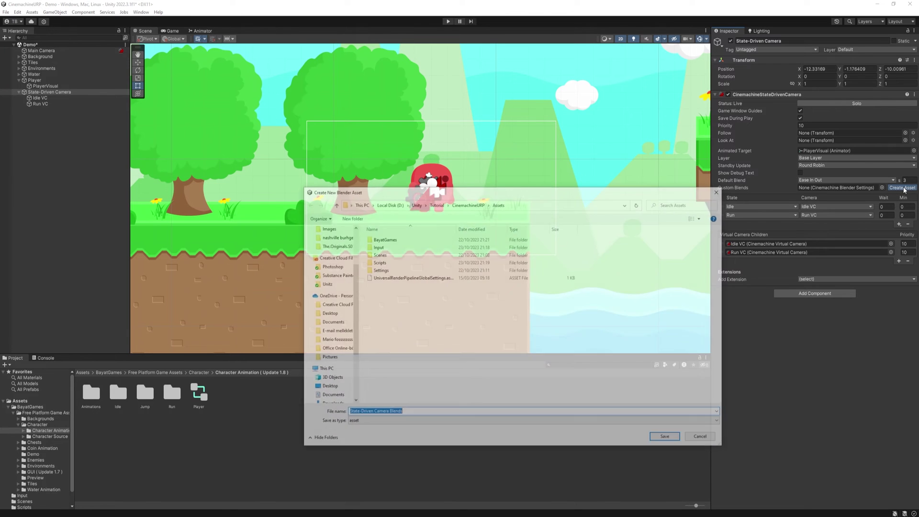
click(466, 310)
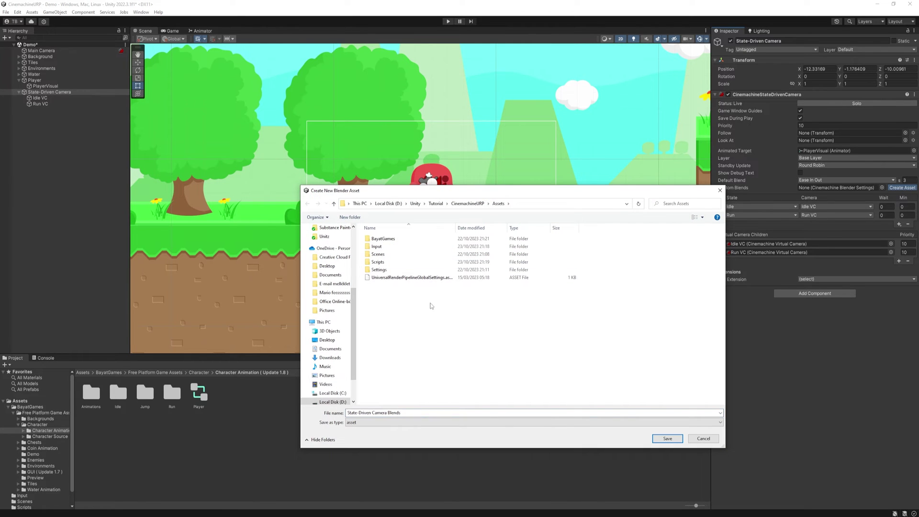
right_click(406, 302)
click(507, 398)
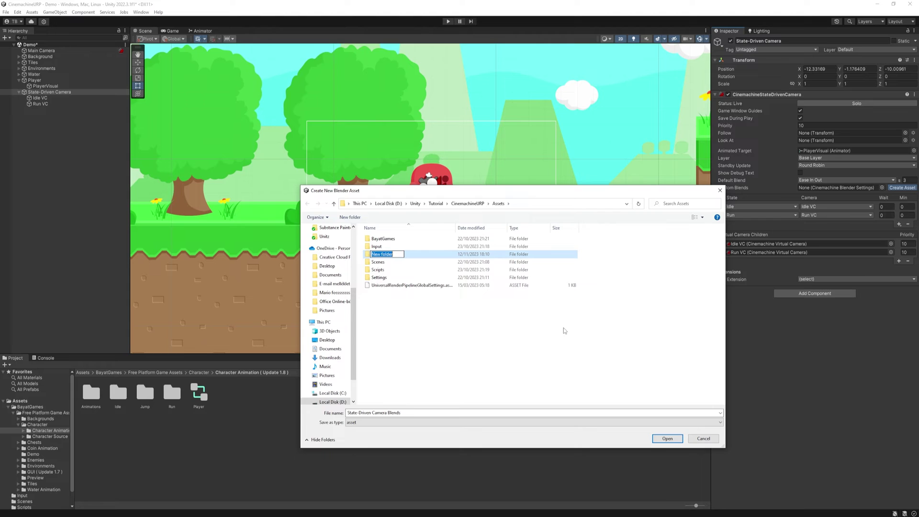
text(CinemachineBlends)
key(Return)
key(Return)
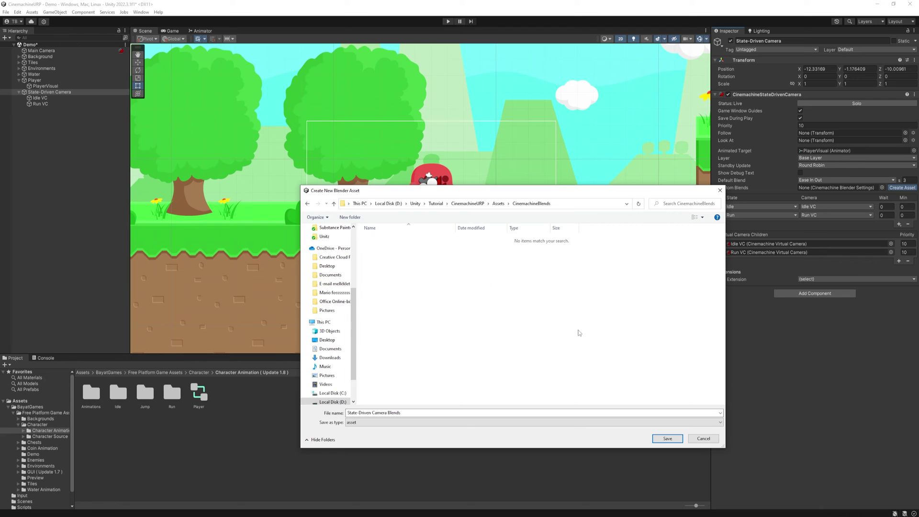
click(673, 439)
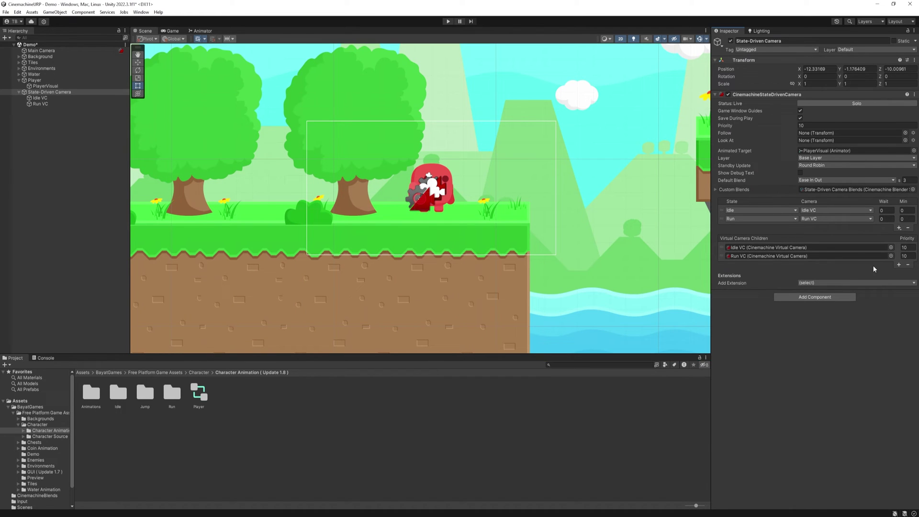
Add a custom blend from Idle VC to Run VC
click(717, 190)
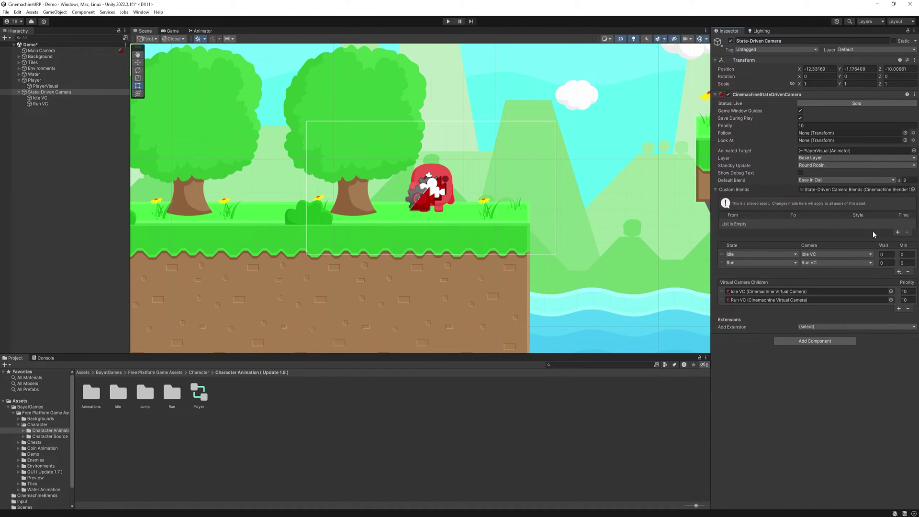
click(898, 233)
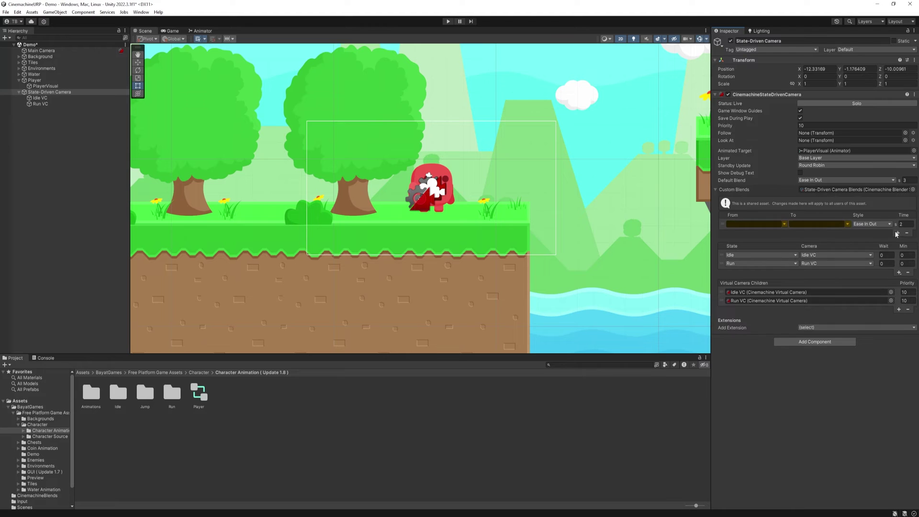
click(794, 224)
click(800, 248)
click(847, 224)
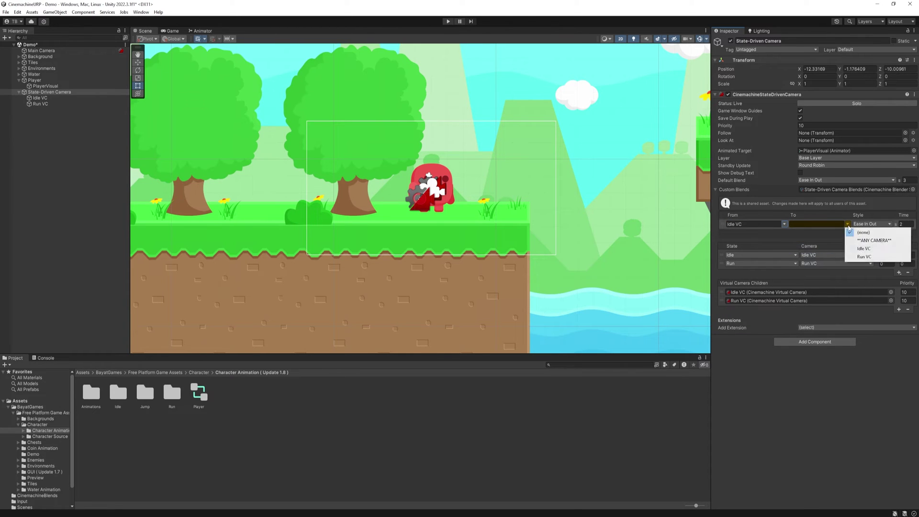
click(864, 257)
Add a second custom blend from Run VC to Idle VC lasting 5 seconds, then play
click(898, 234)
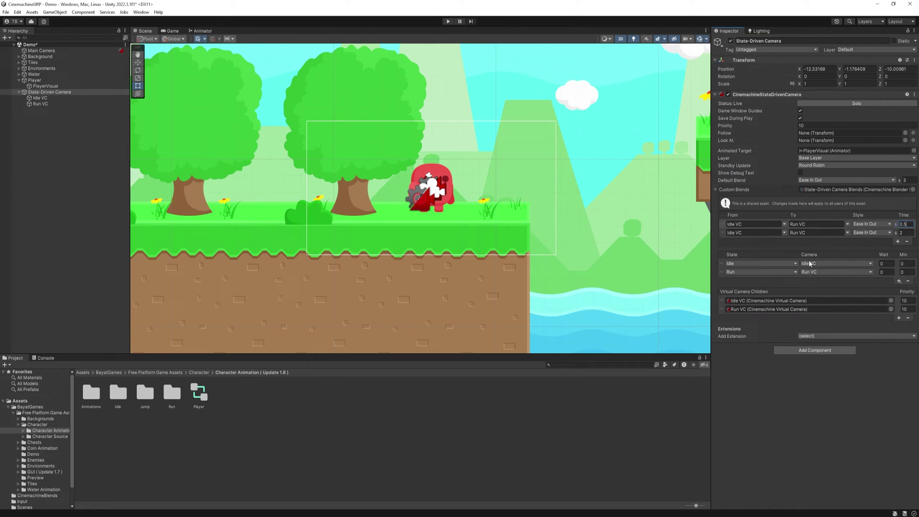
click(784, 234)
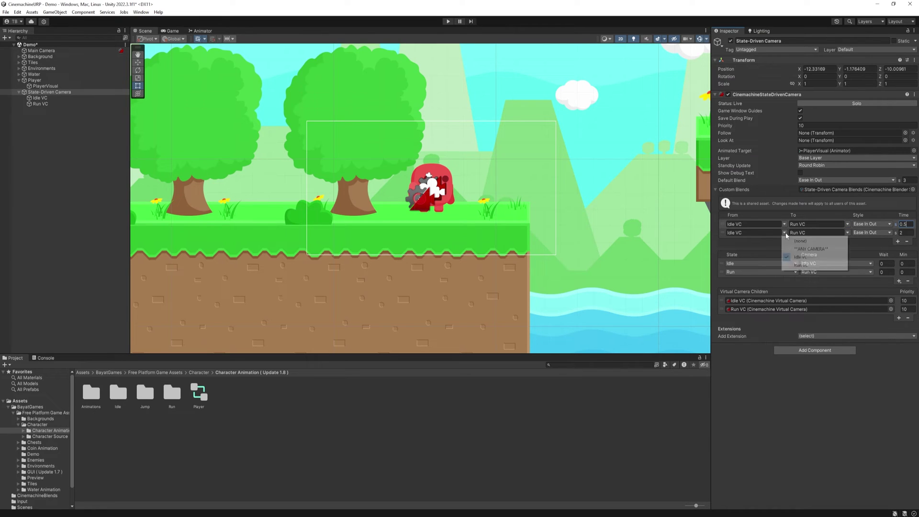
click(807, 266)
click(846, 233)
click(855, 249)
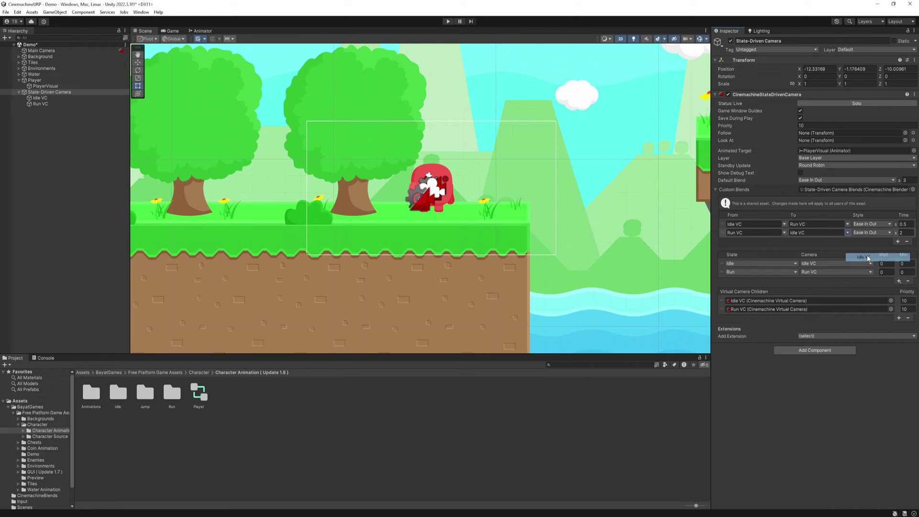
click(904, 233)
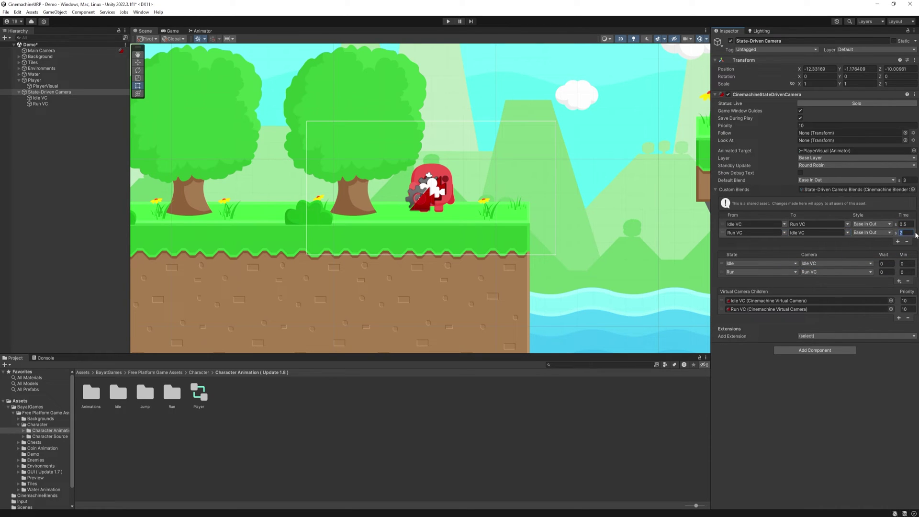
text(5)
key(ctrl+p)
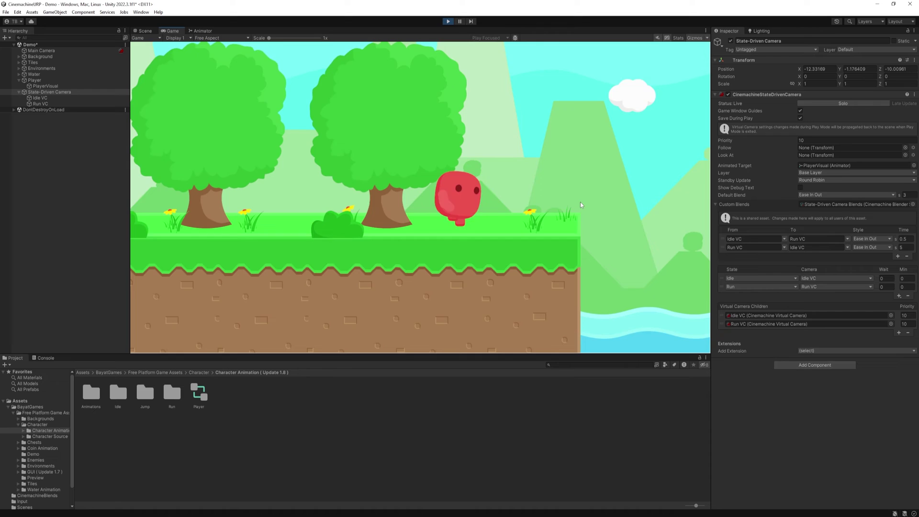
Set the Idle state's wait to 1 and both Min times to 0.1, then play-test running right
key(ctrl+p)
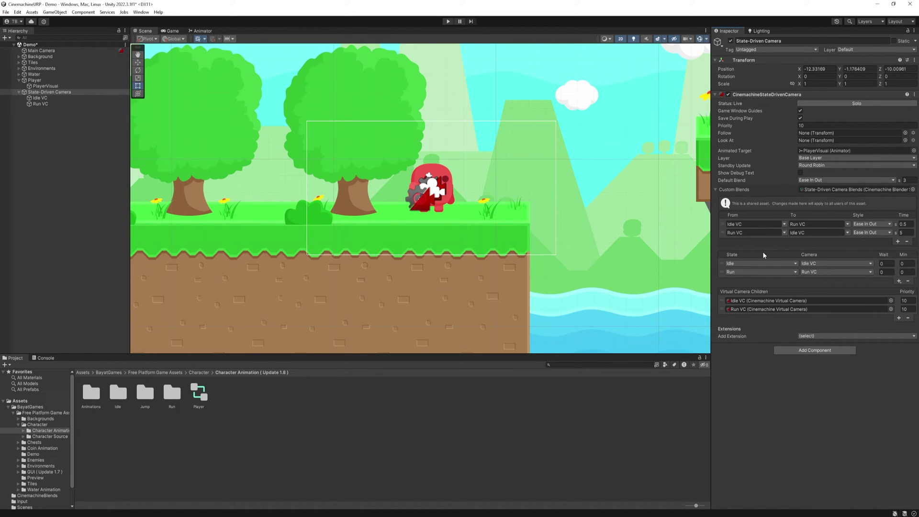
click(880, 264)
key(Return)
click(906, 264)
text(0.1)
click(911, 271)
key(ctrl+p)
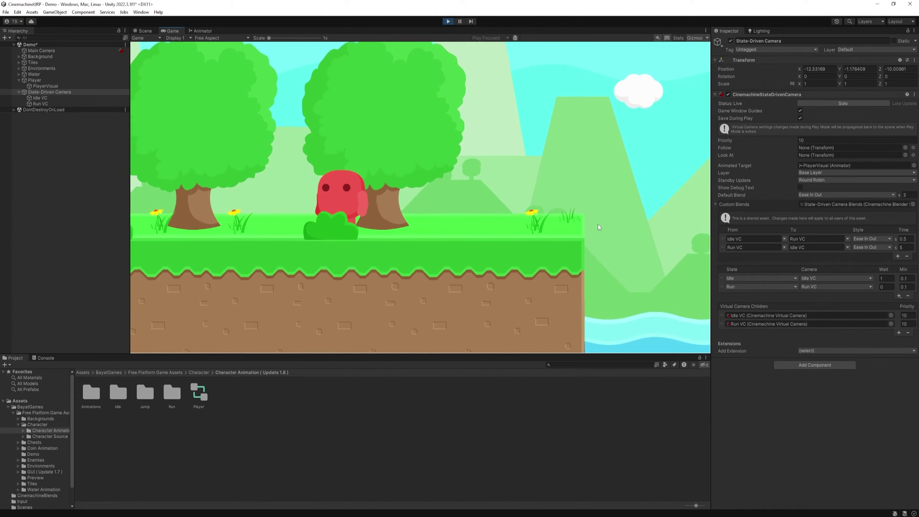
key(Right)
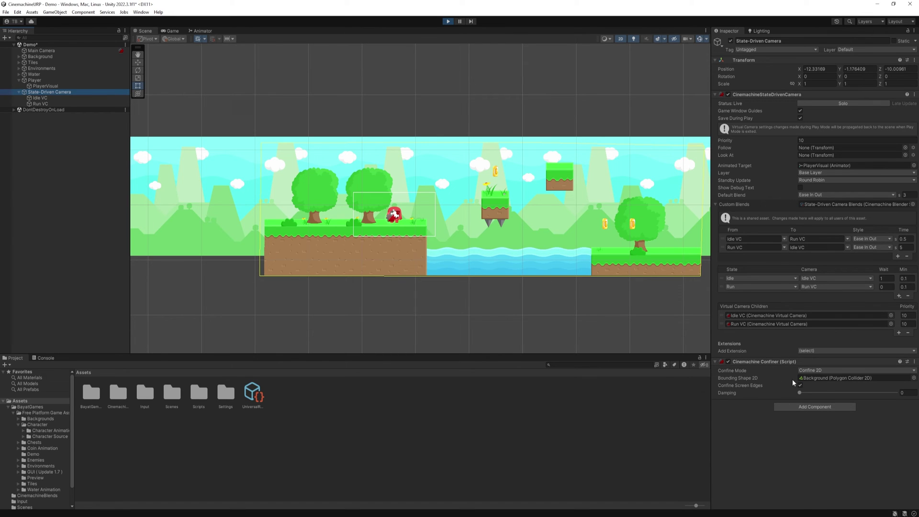
In the Game view, run the player left and right repeatedly to compare camera blends
click(173, 31)
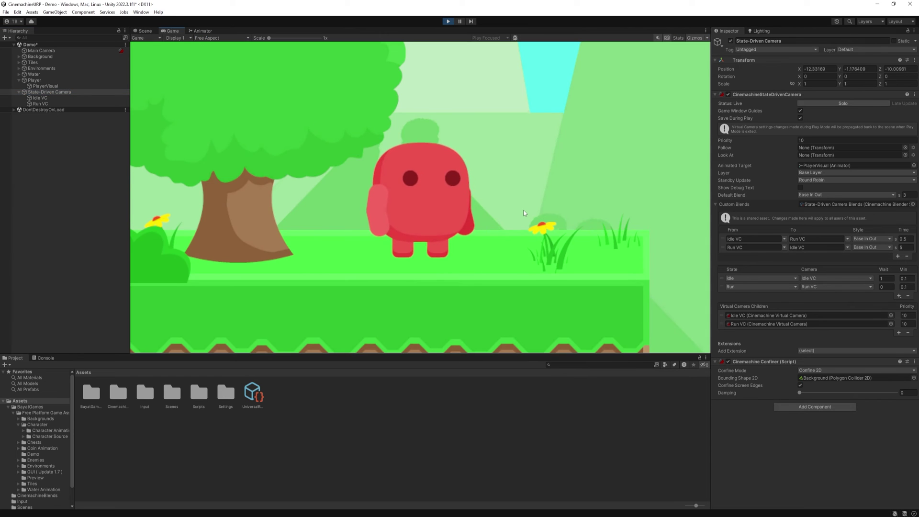
key(Left)
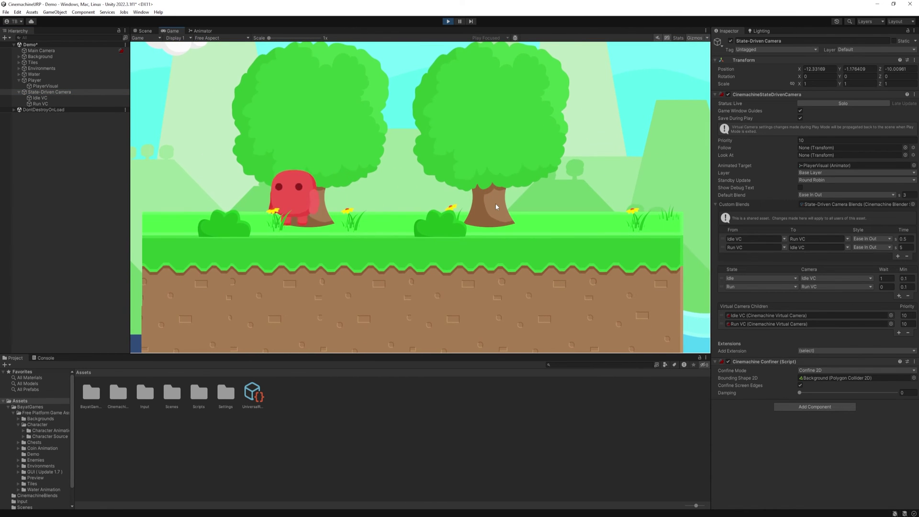
key(Right)
key(Left)
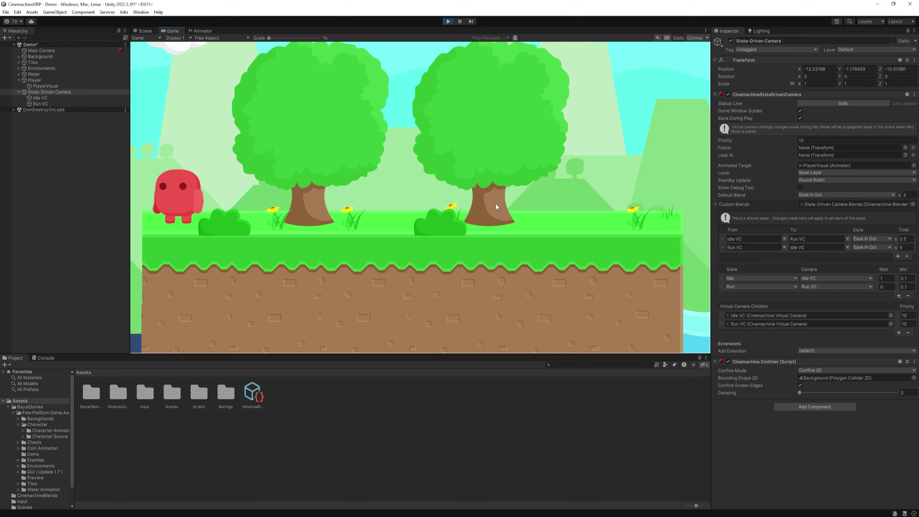
key(Right)
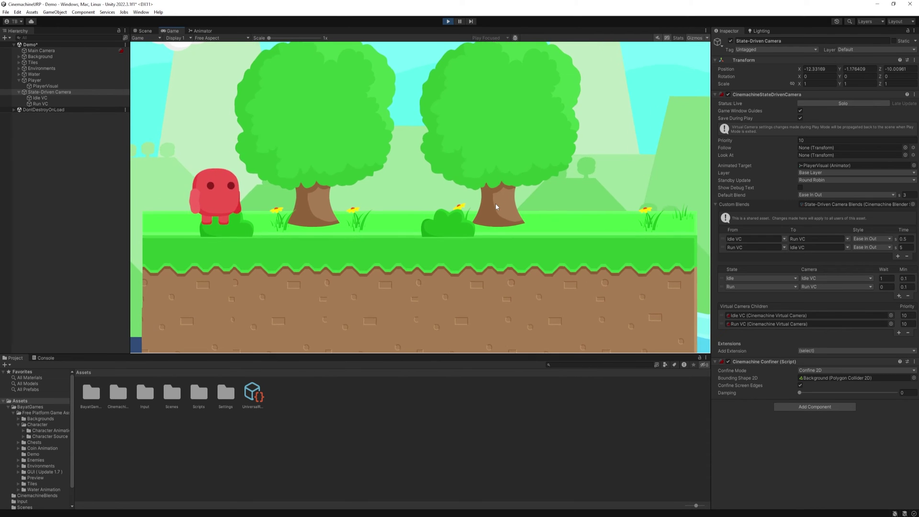
key(Right)
key(Right)
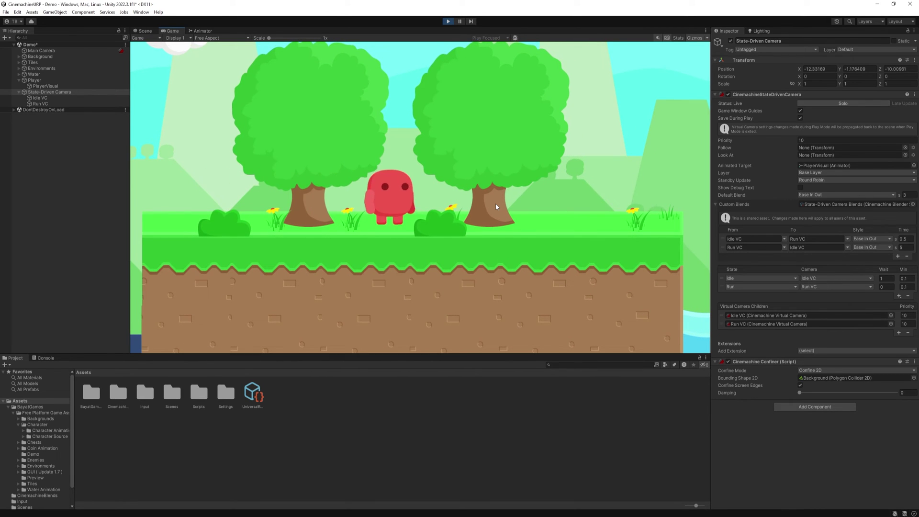
key(Left)
key(Right)
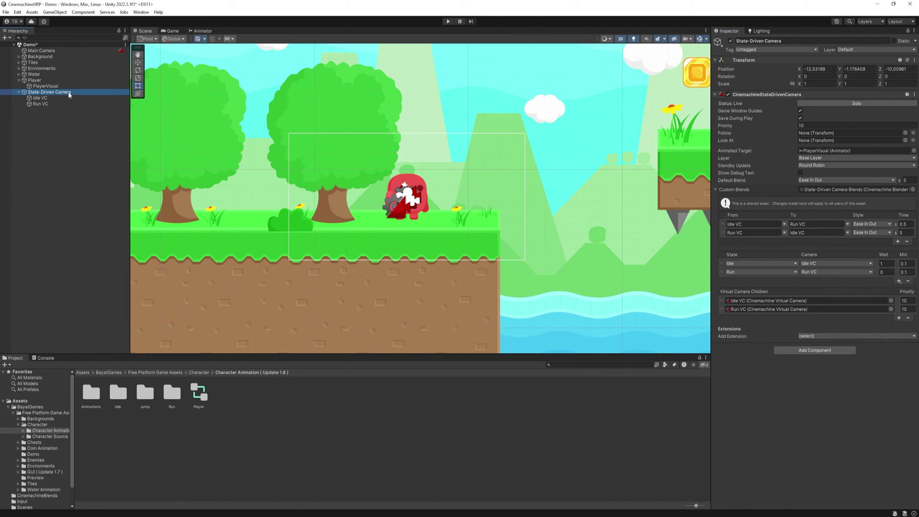
Add a CinemachineConfiner2D extension and give the Background a Polygon Collider 2D
click(826, 336)
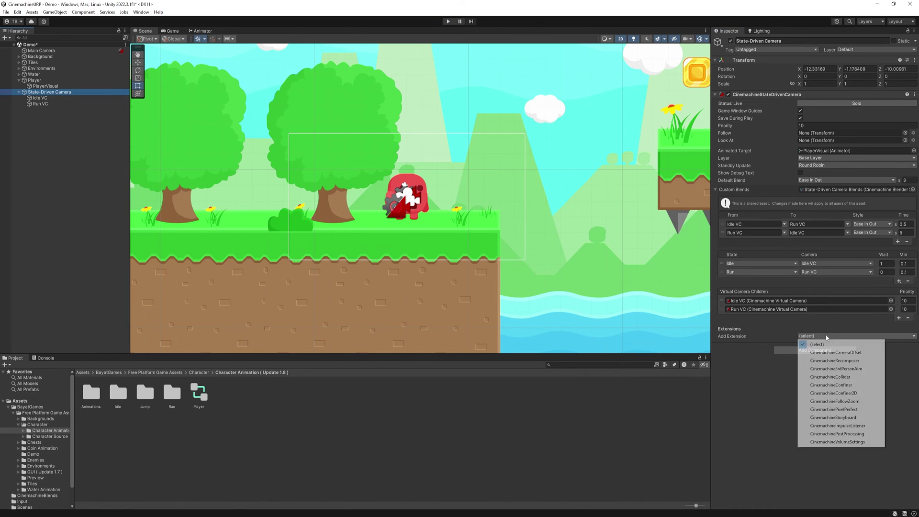
click(864, 393)
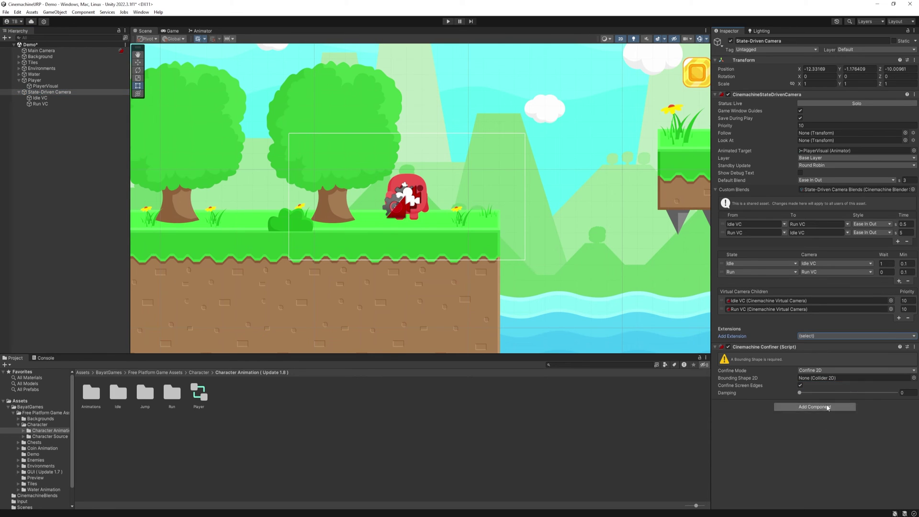
click(40, 56)
click(817, 98)
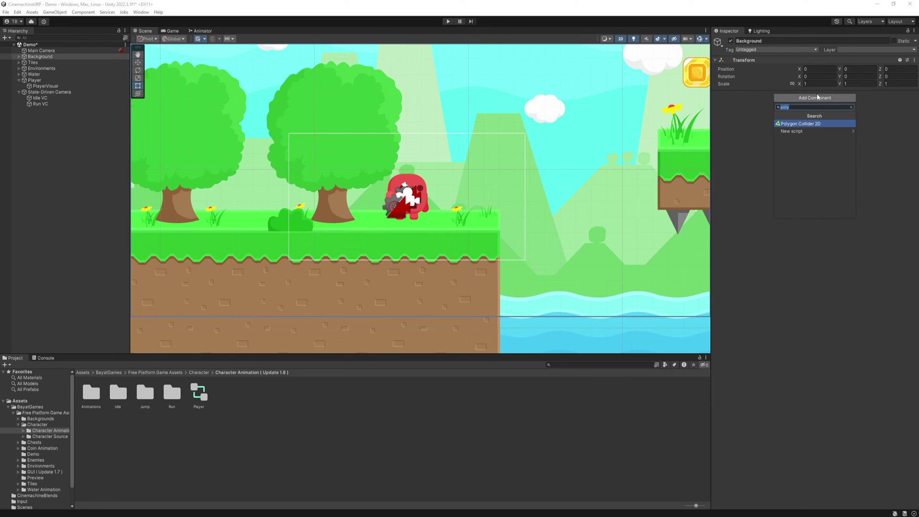
click(800, 124)
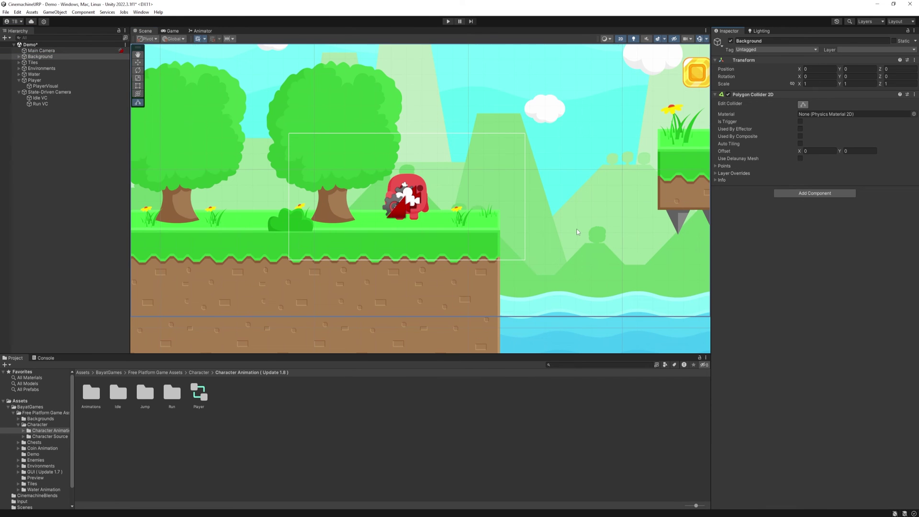
Frame the Background collider in the Scene view and start the game to test confinement
key(f)
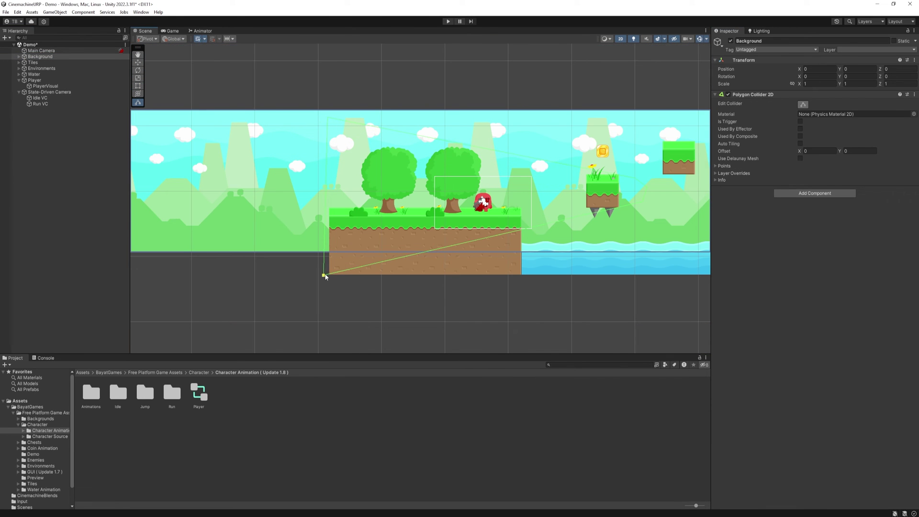
scroll(507, 206, down, 3)
scroll(574, 211, up, 5)
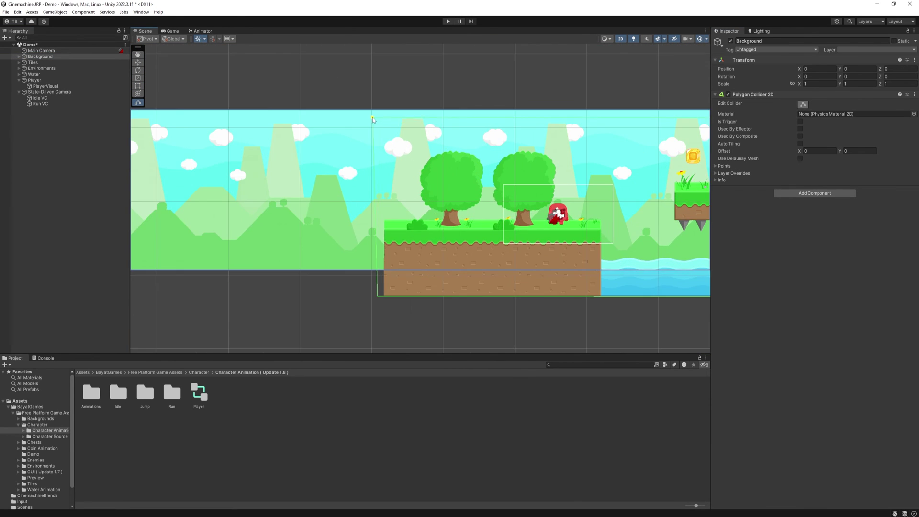
click(448, 22)
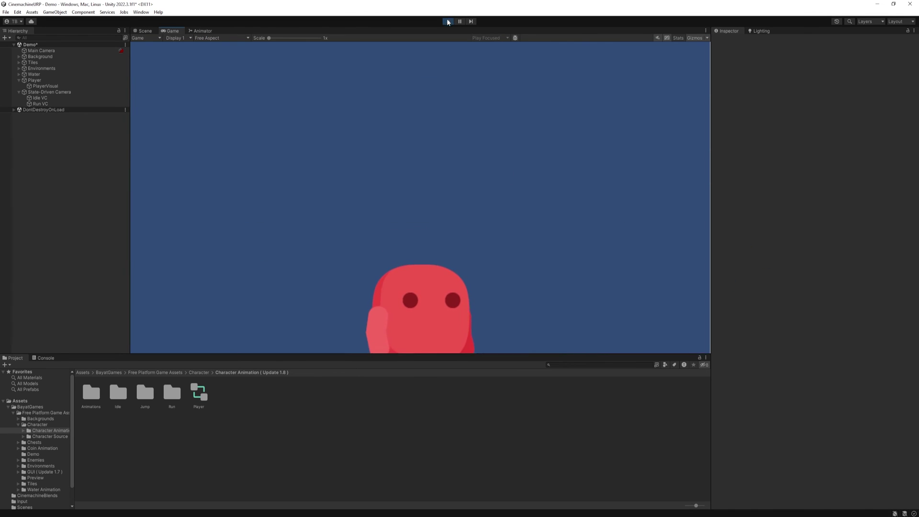
Stop the game test and deselect the Main Camera
click(448, 21)
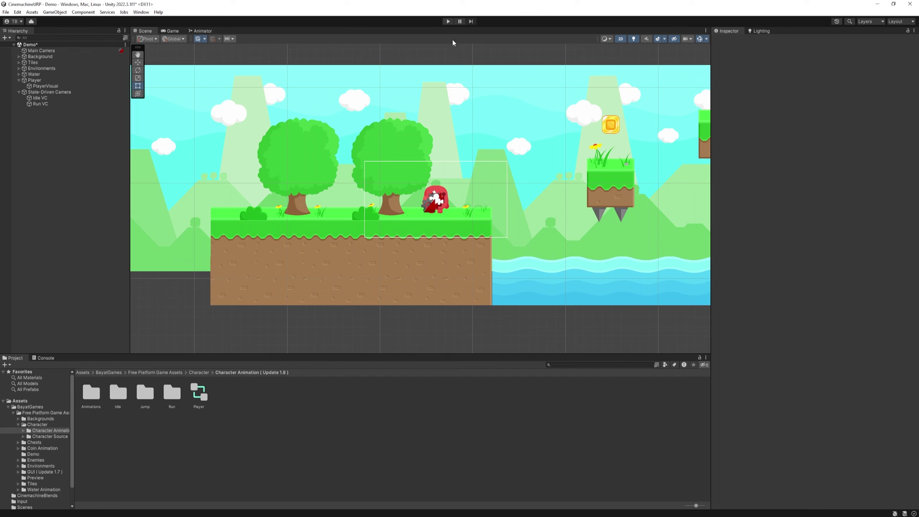
scroll(416, 226, down, 1)
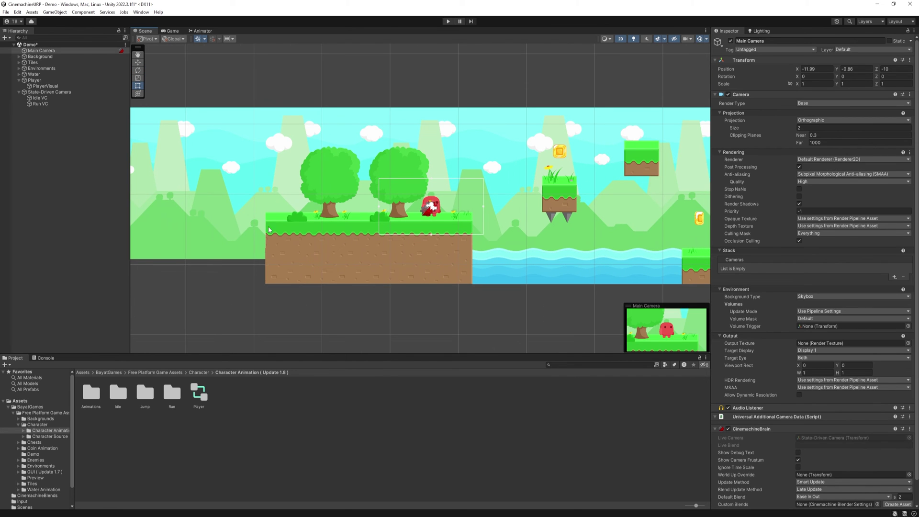
click(80, 157)
From the Player's Layer dropdown, add a new user layer named Player at User Layer 6
click(62, 80)
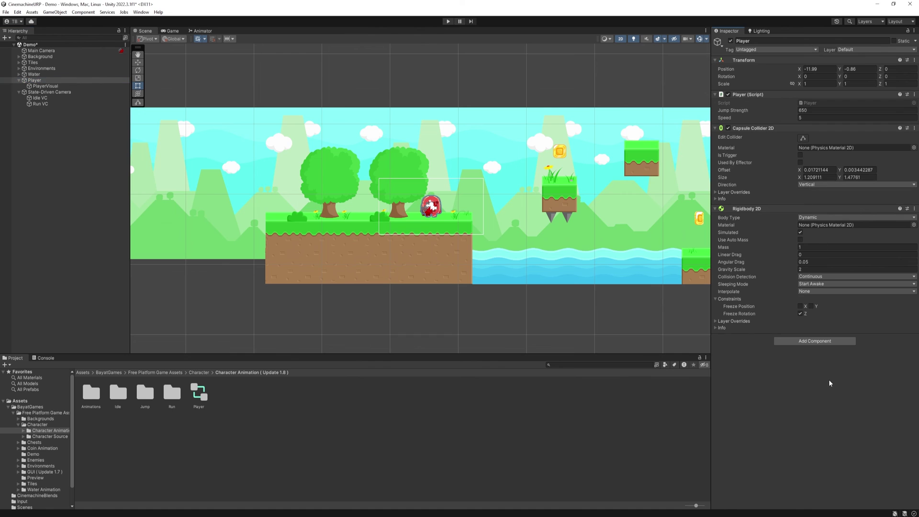
click(864, 50)
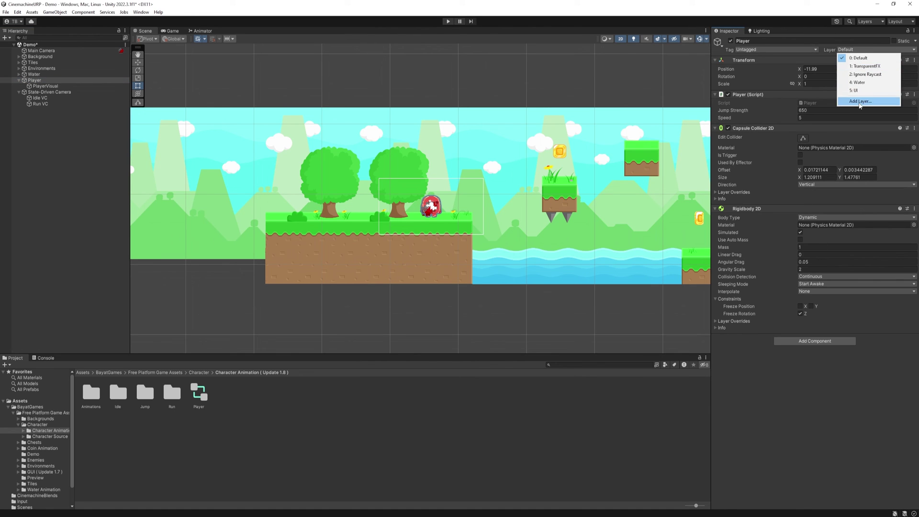
click(859, 102)
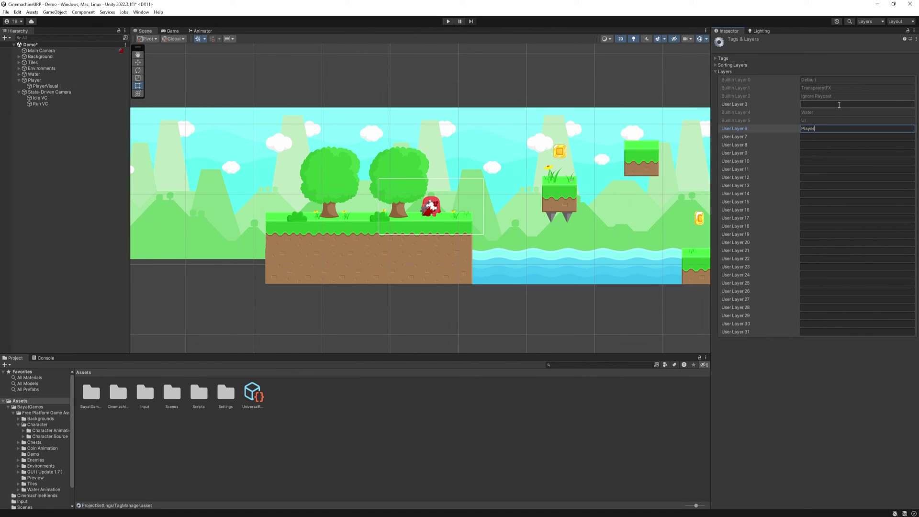
click(95, 162)
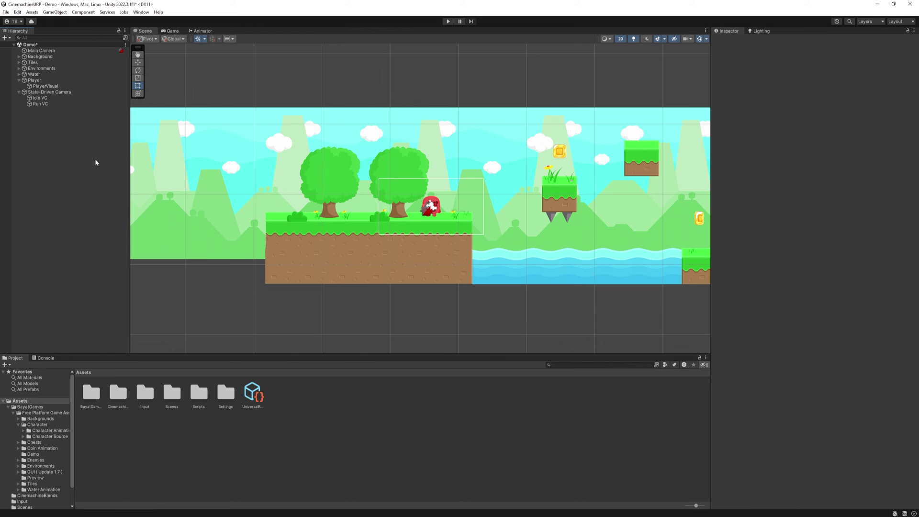
In Physics 2D settings, uncheck Background/Background and Default/Background in the Layer Collision Matrix
click(18, 13)
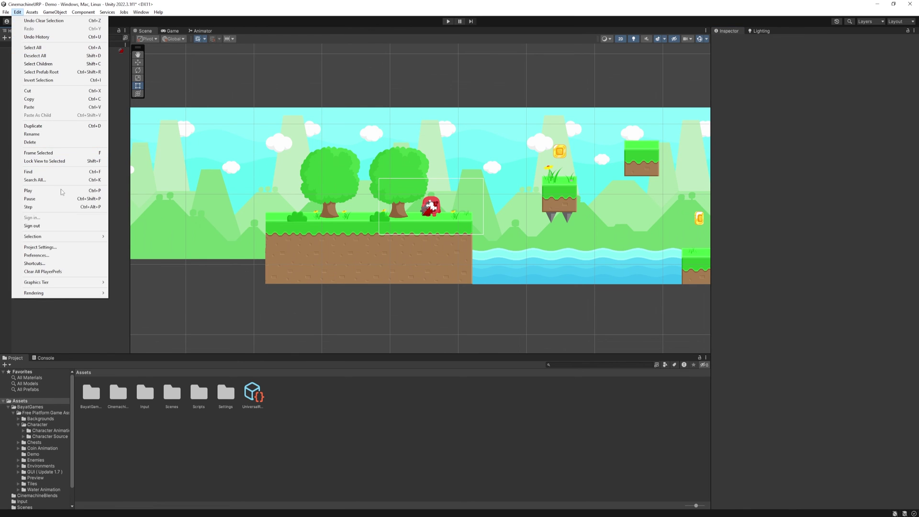
click(61, 247)
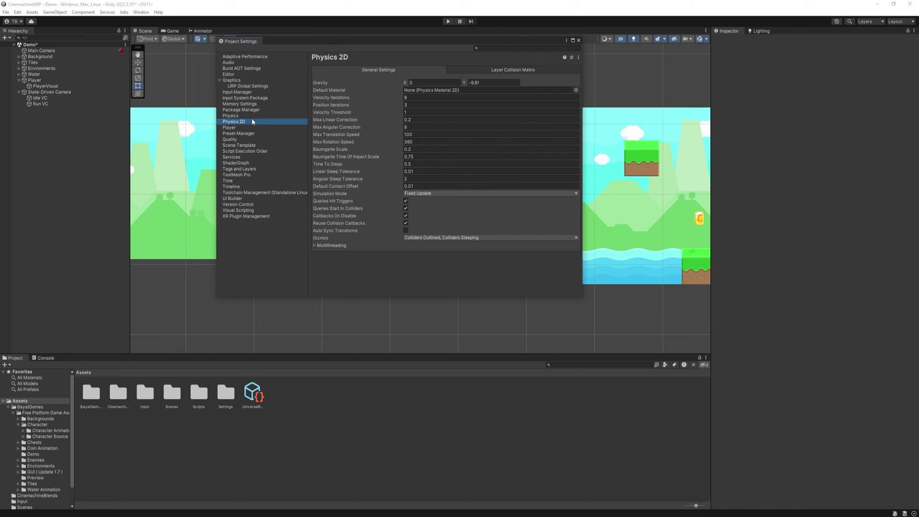
click(505, 69)
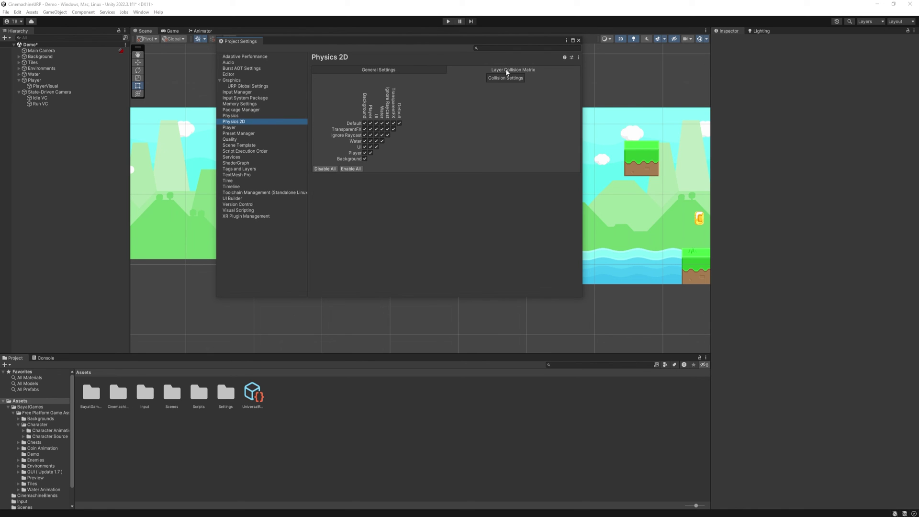
click(364, 159)
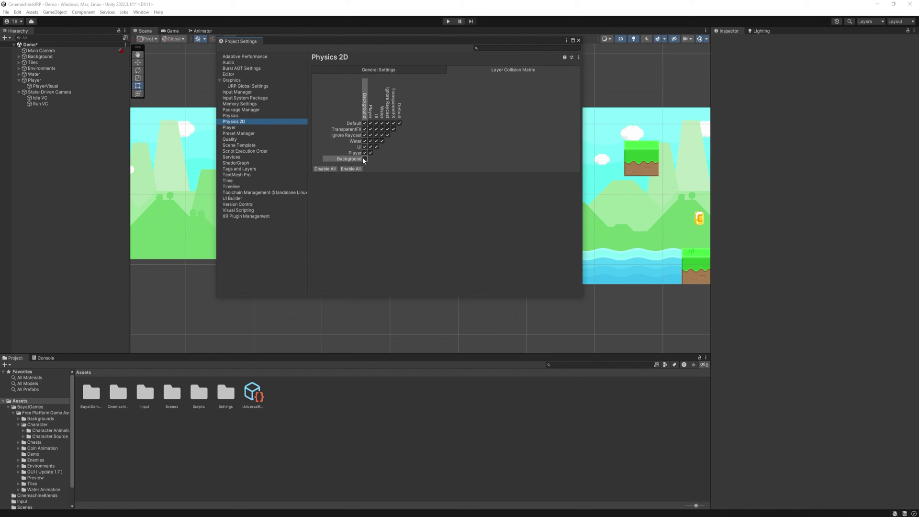
click(364, 123)
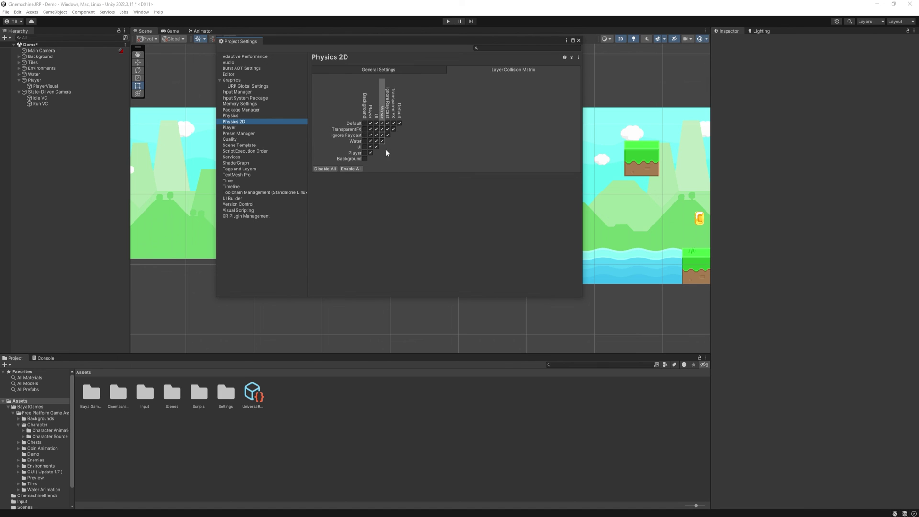
Assign Player to layer 6: Player and Background to layer 7: Background
click(578, 40)
click(34, 79)
click(876, 49)
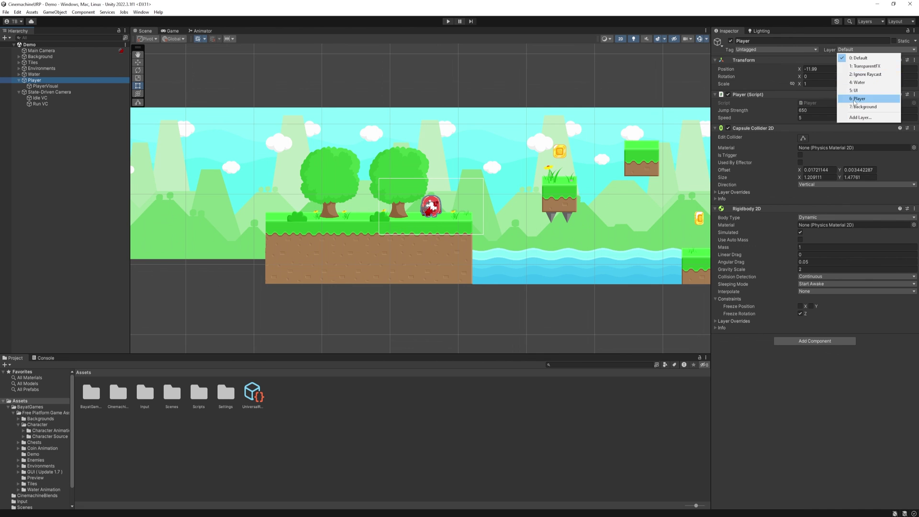
click(855, 98)
click(429, 275)
click(40, 56)
click(875, 49)
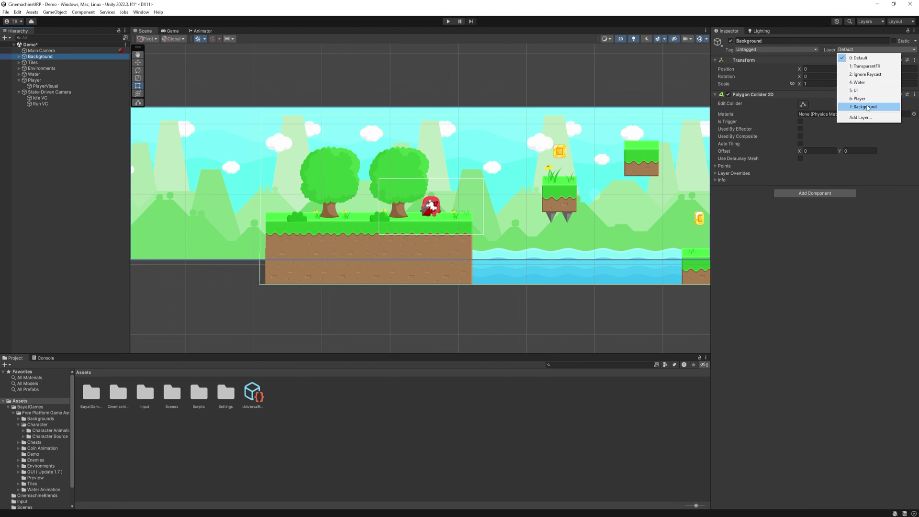
click(864, 107)
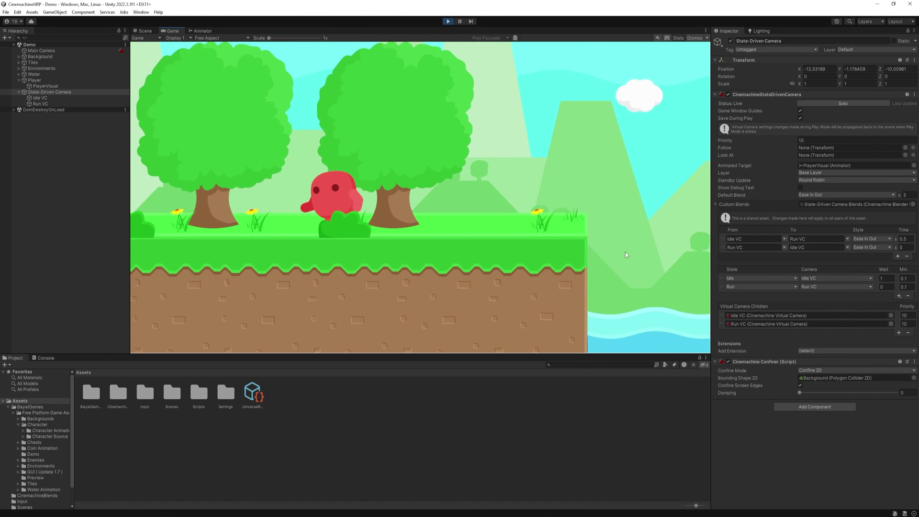
Run the character left and right between the trees and jump to test the confined camera
key(Left)
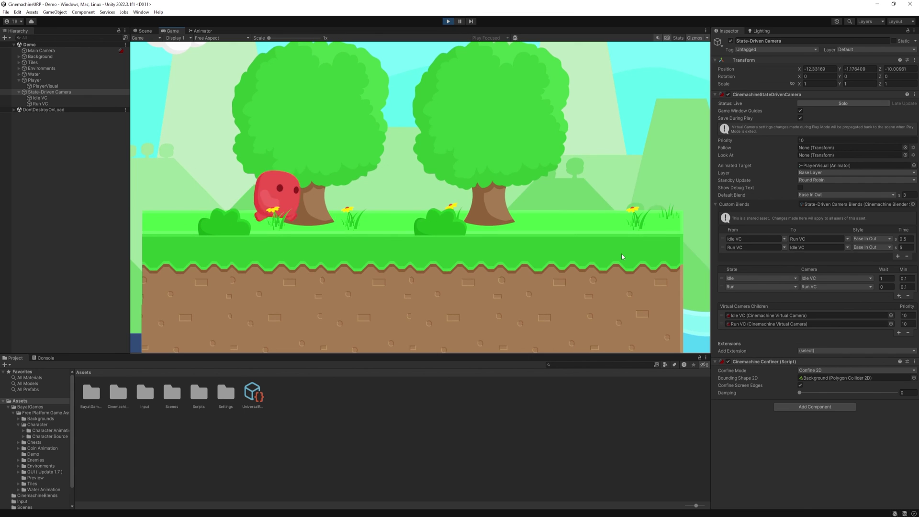
key(Right)
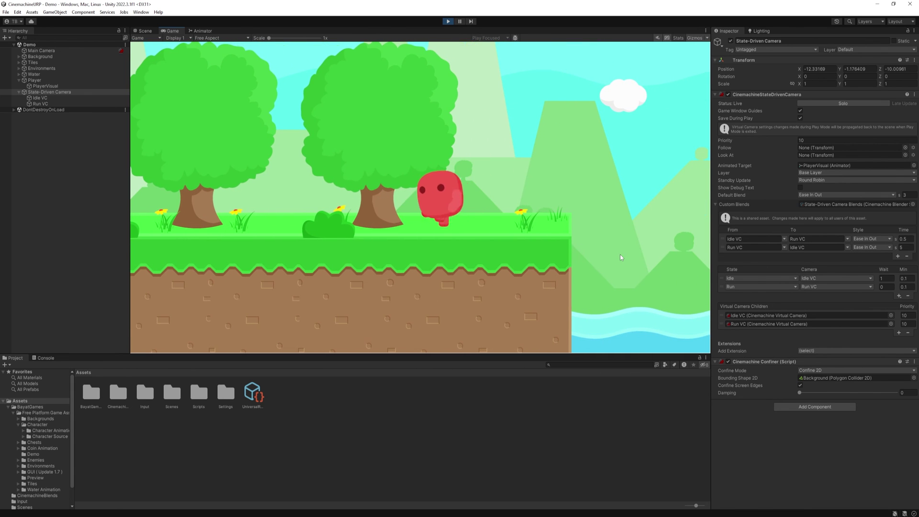
key(Left)
key(space)
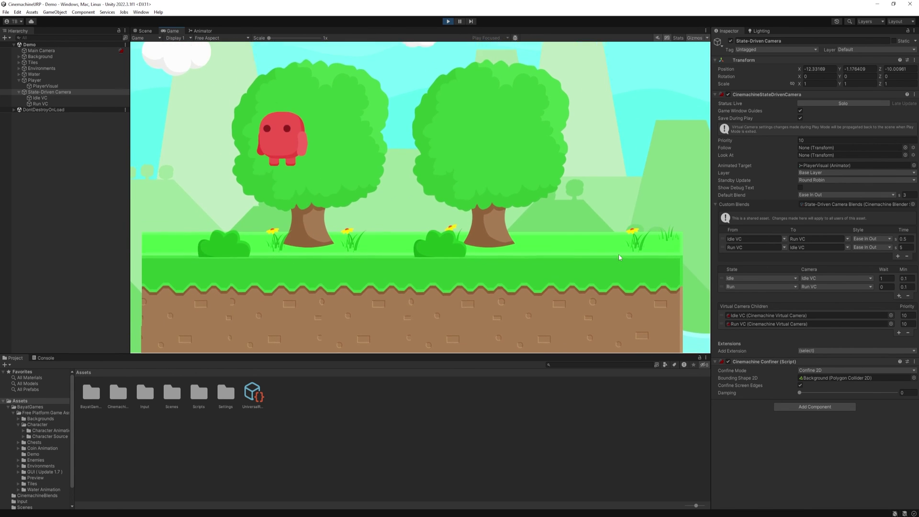